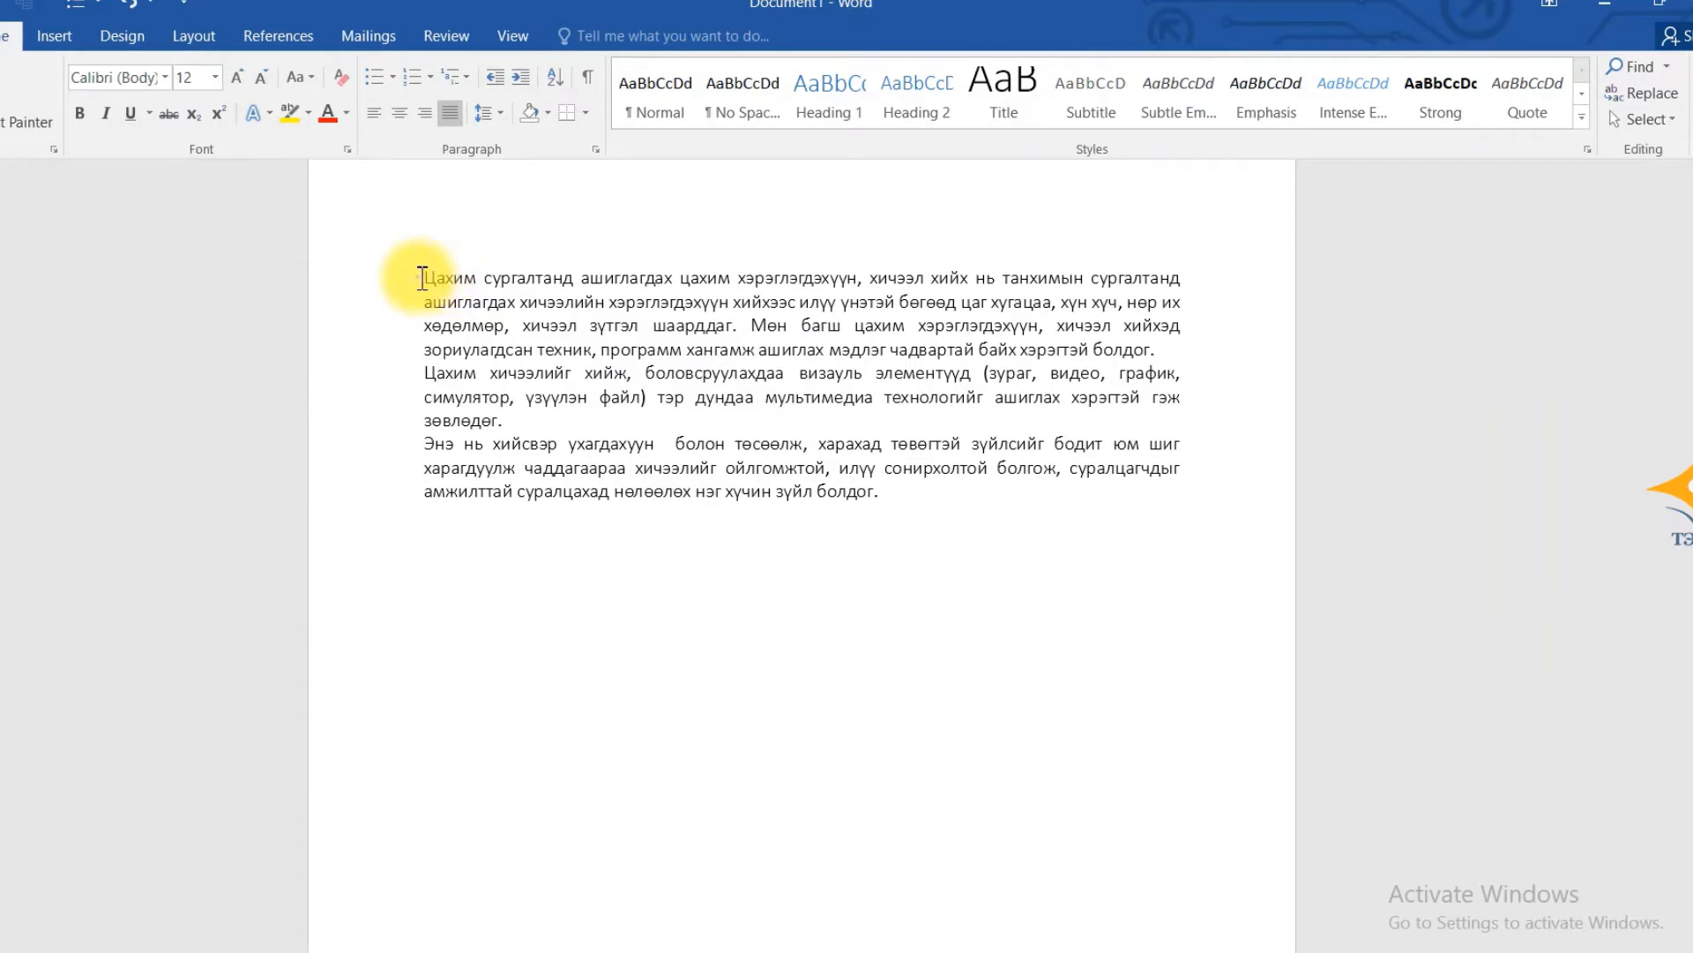
Insert the picture Capture from the Pictures library at the start of the document text
drag(422, 278, 881, 491)
click(542, 326)
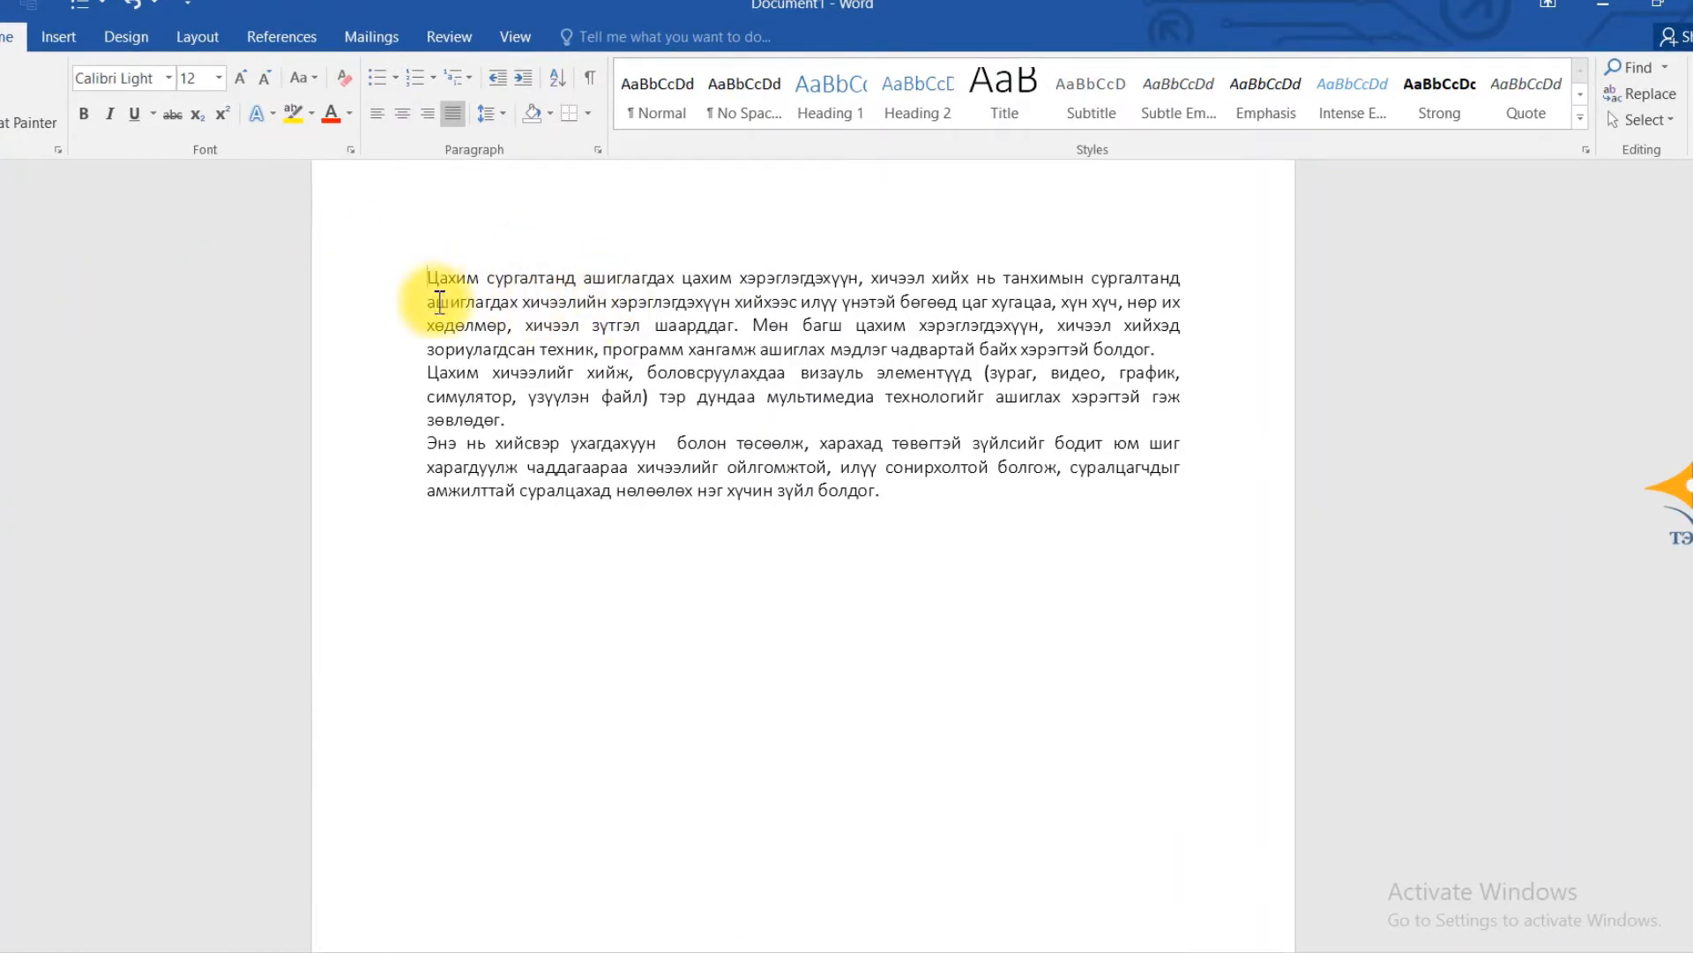
click(58, 38)
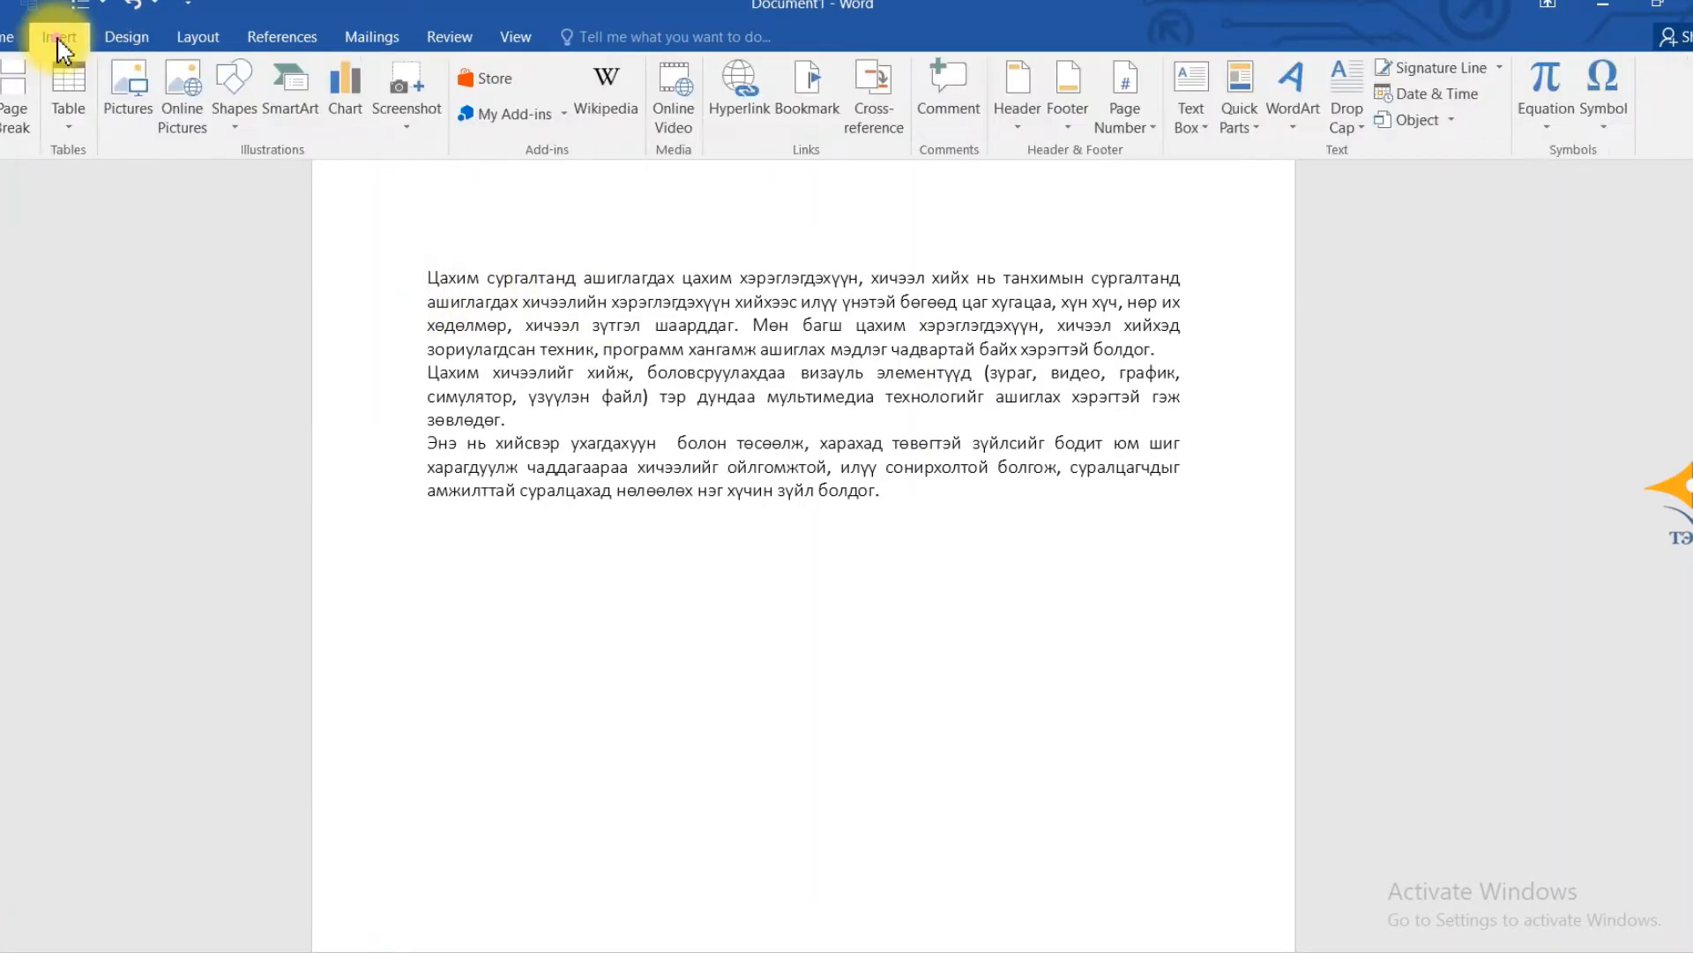
click(131, 120)
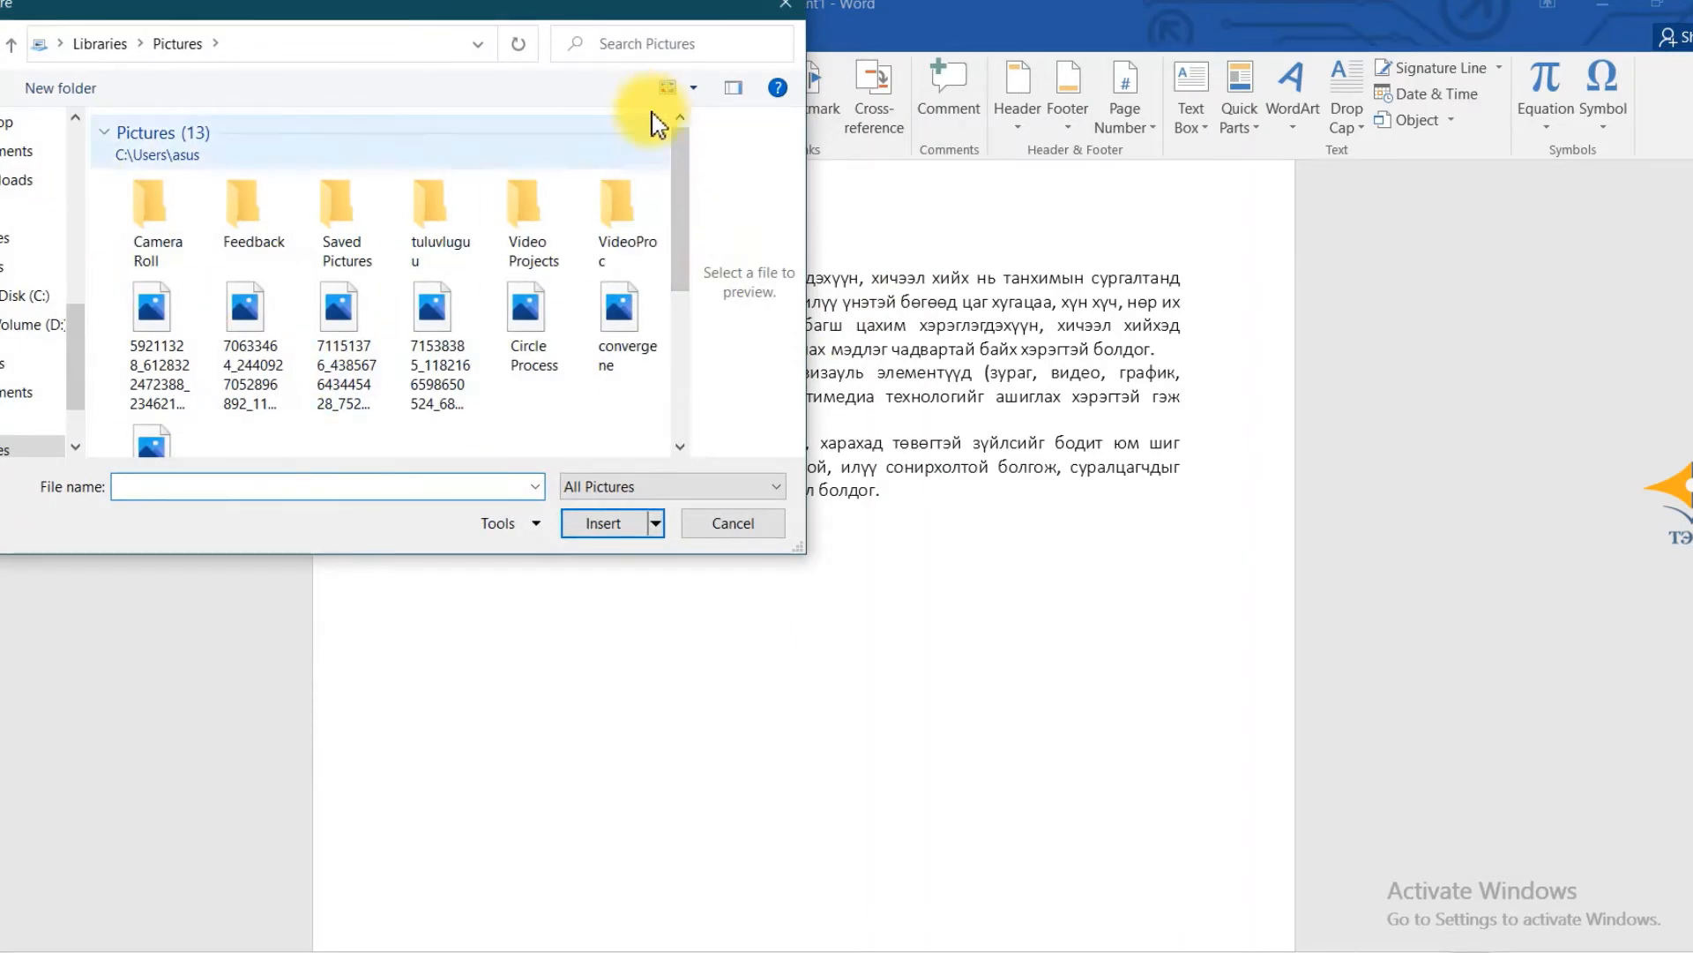
drag(688, 163, 618, 377)
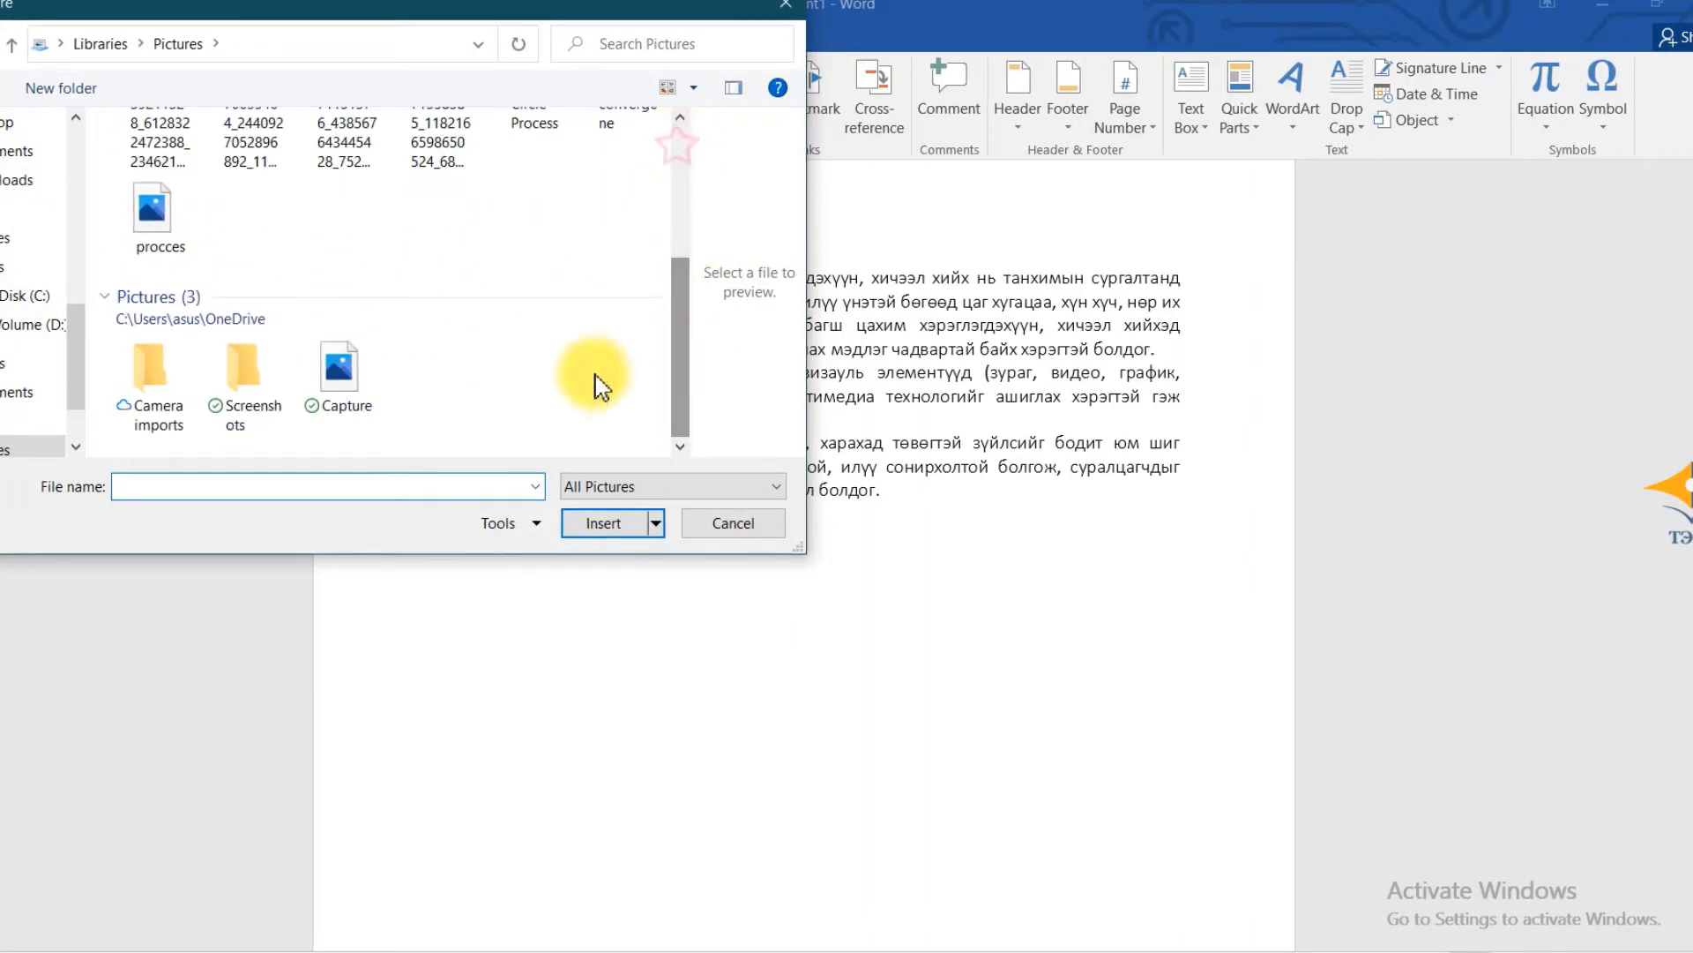
click(340, 370)
click(633, 527)
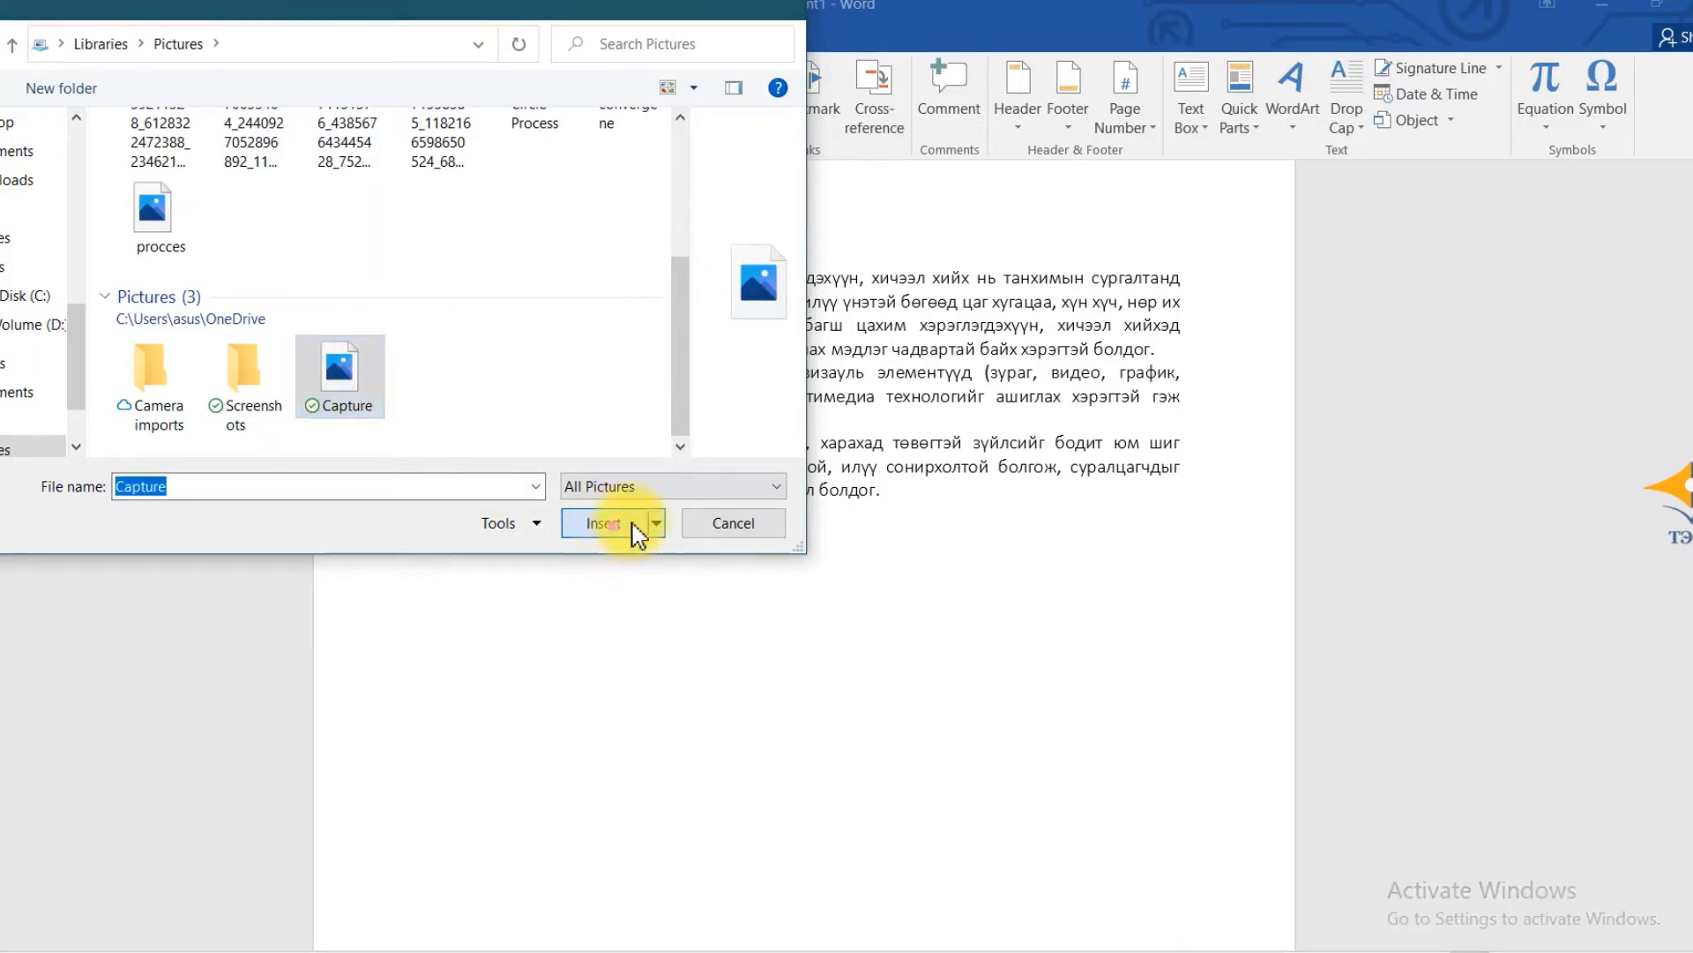
click(1279, 458)
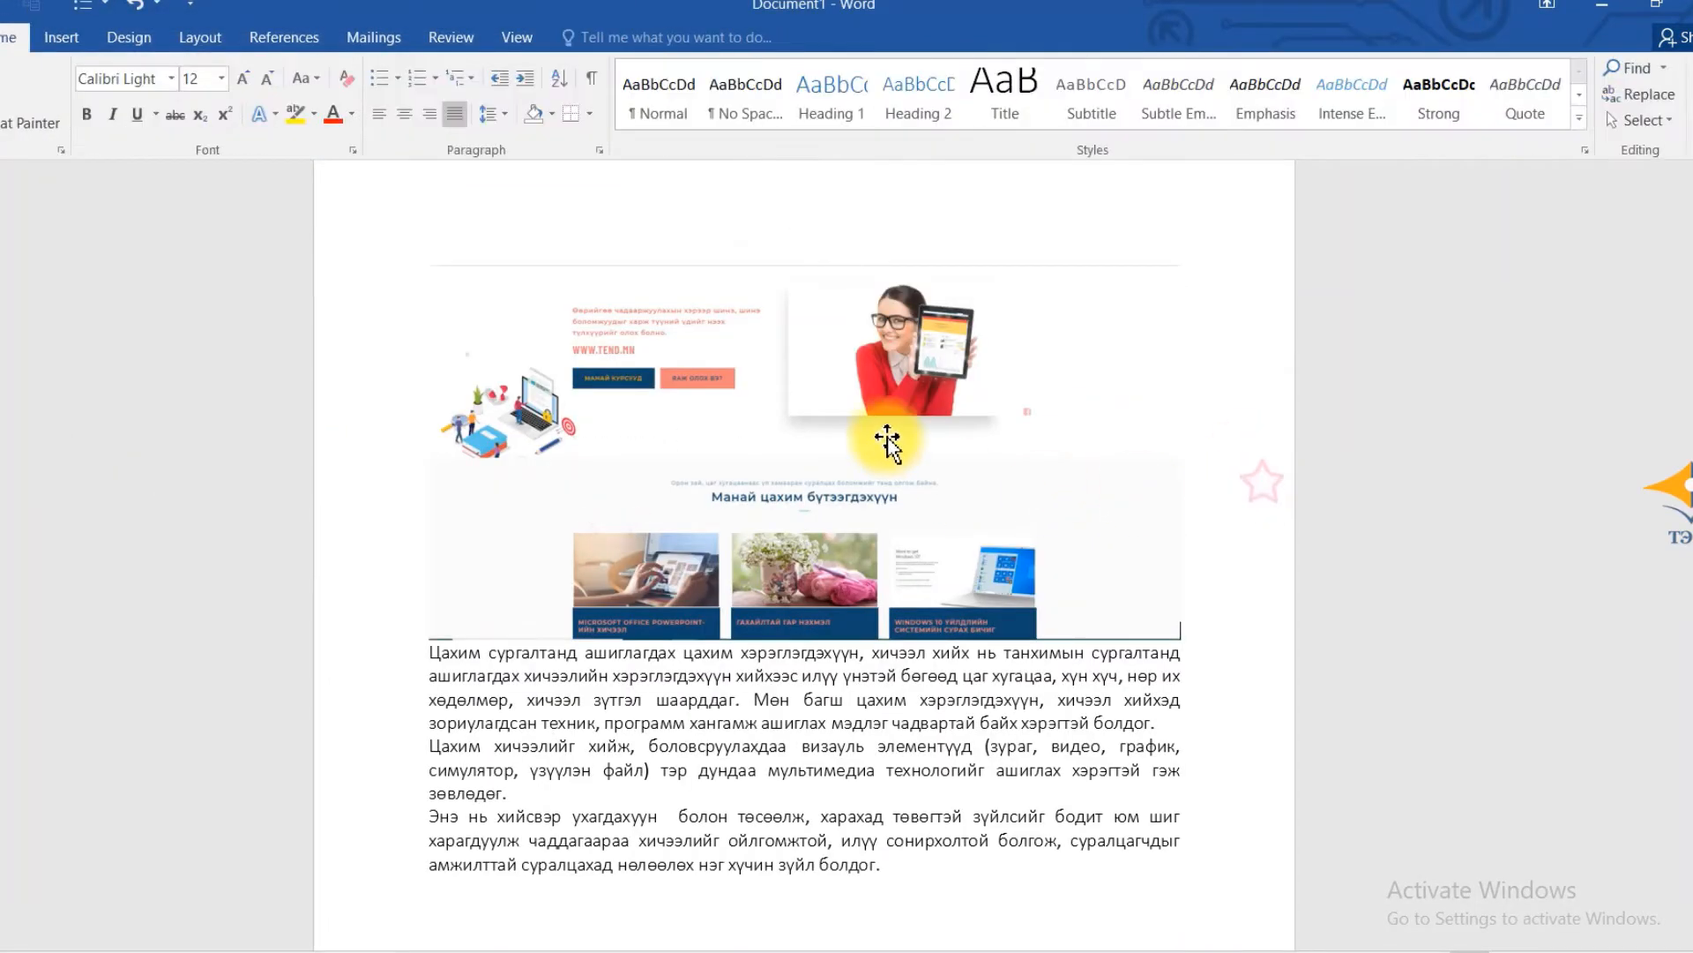
Position the picture in the page's top-left corner with square text wrapping and shrink it to about 5.95 cm high by 11.94 cm wide
click(807, 379)
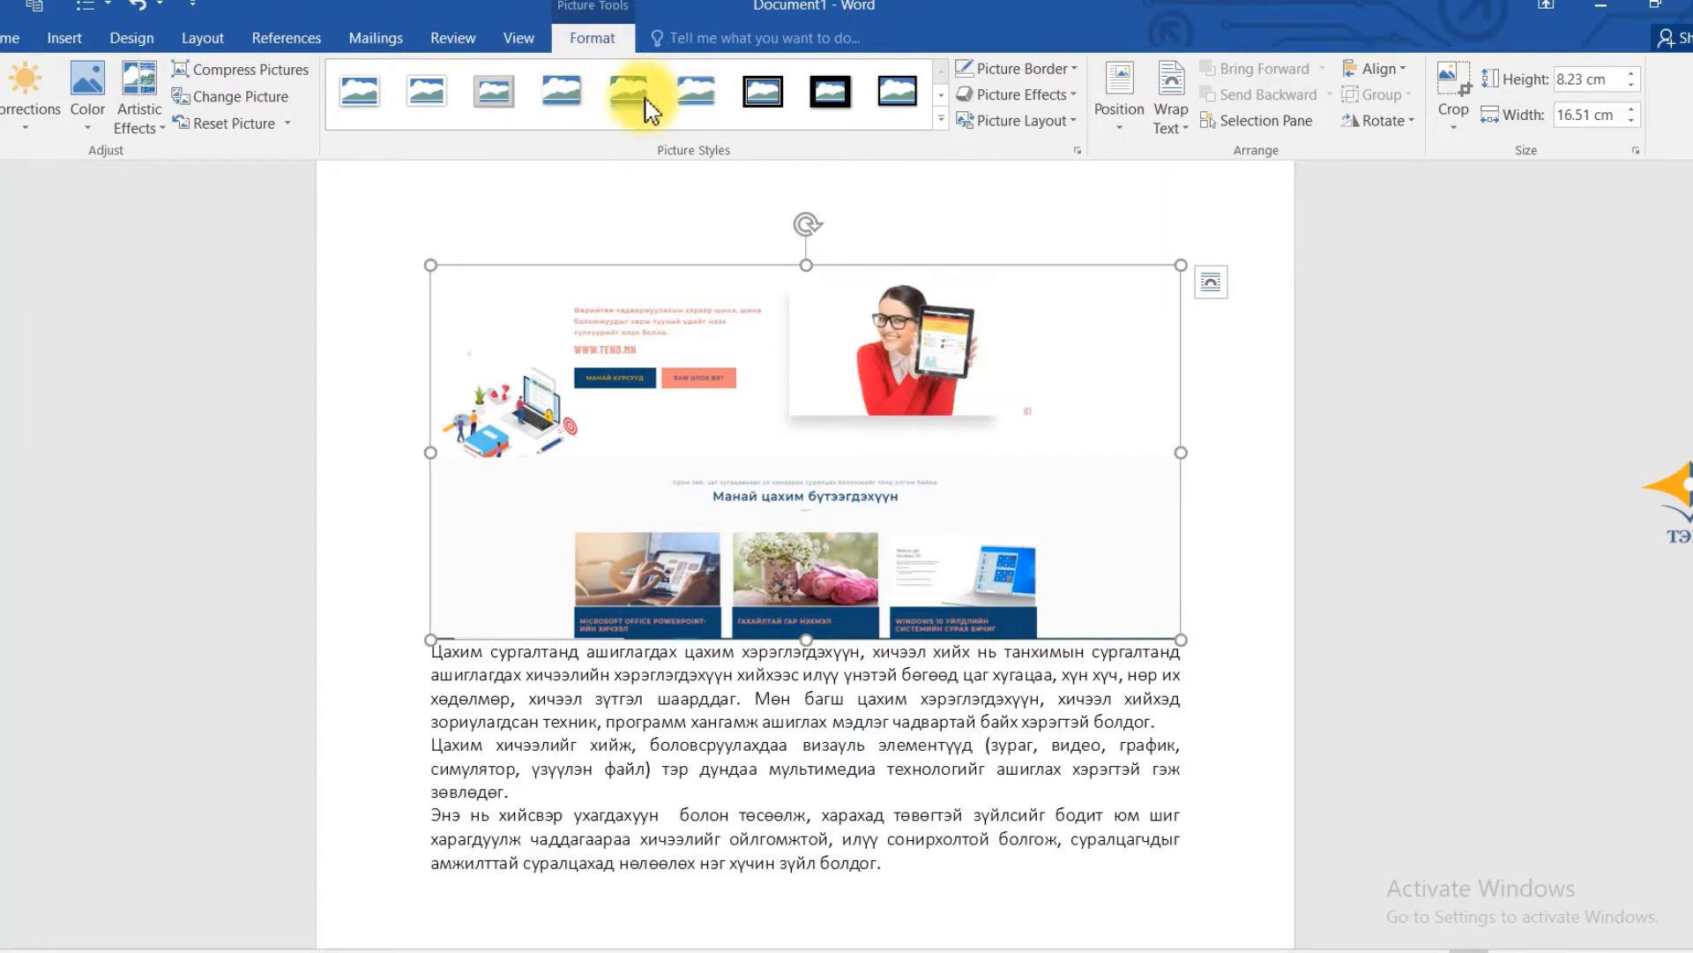
click(1131, 132)
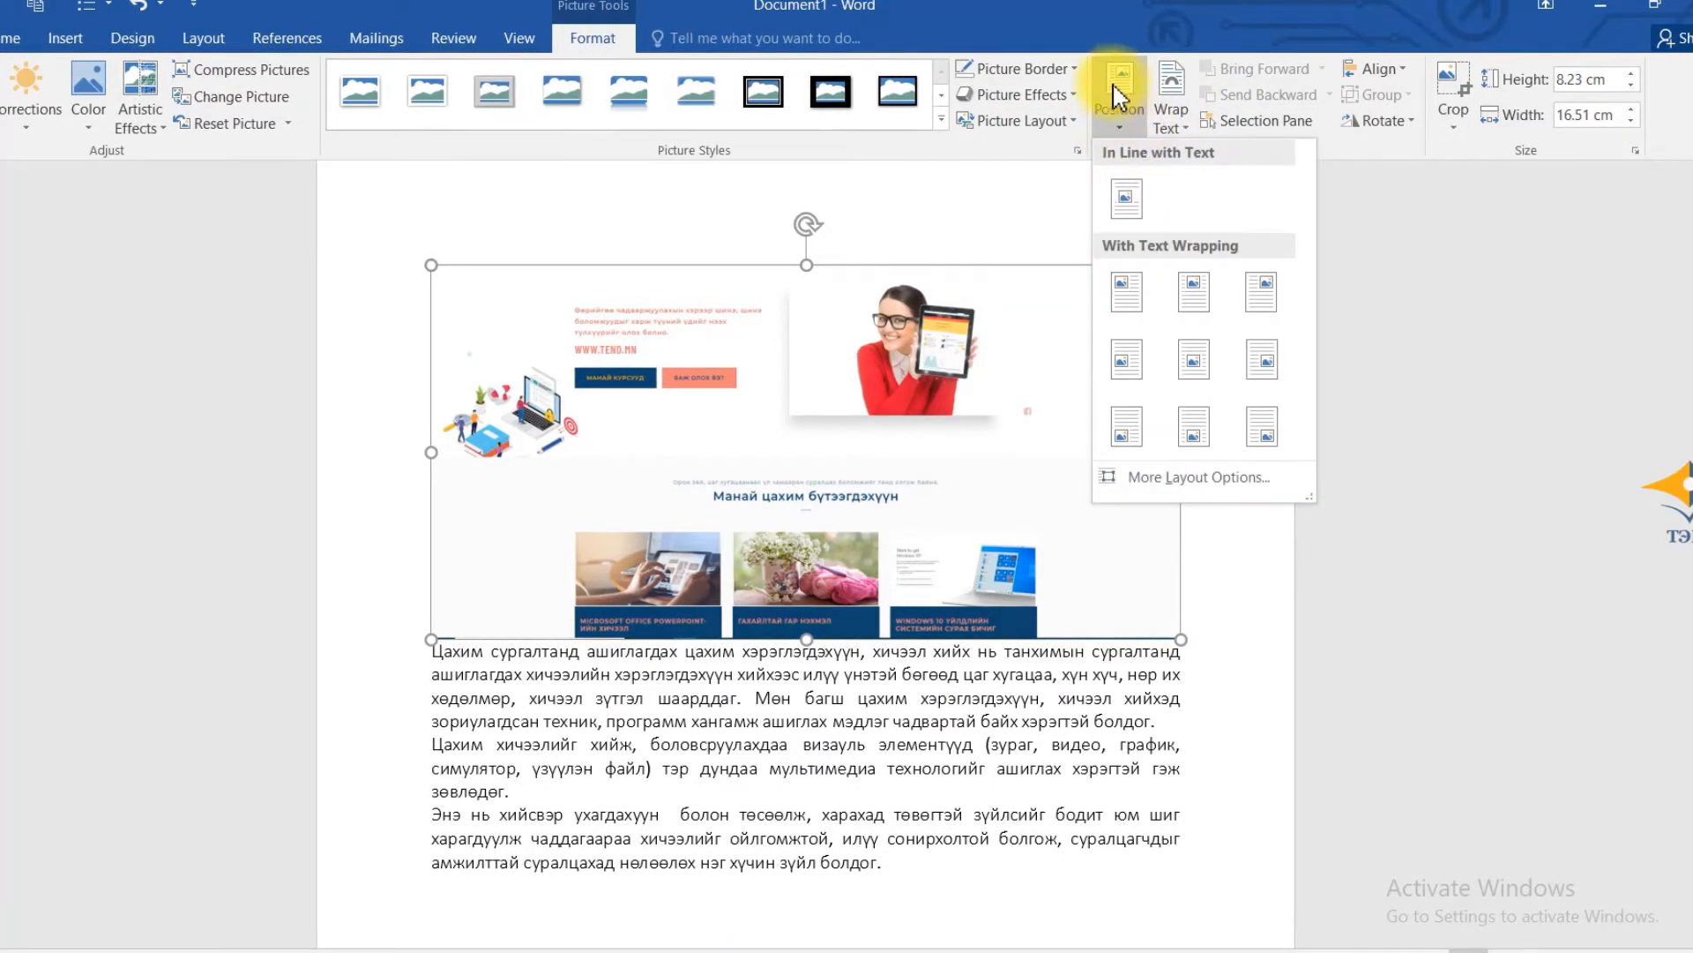
click(1131, 134)
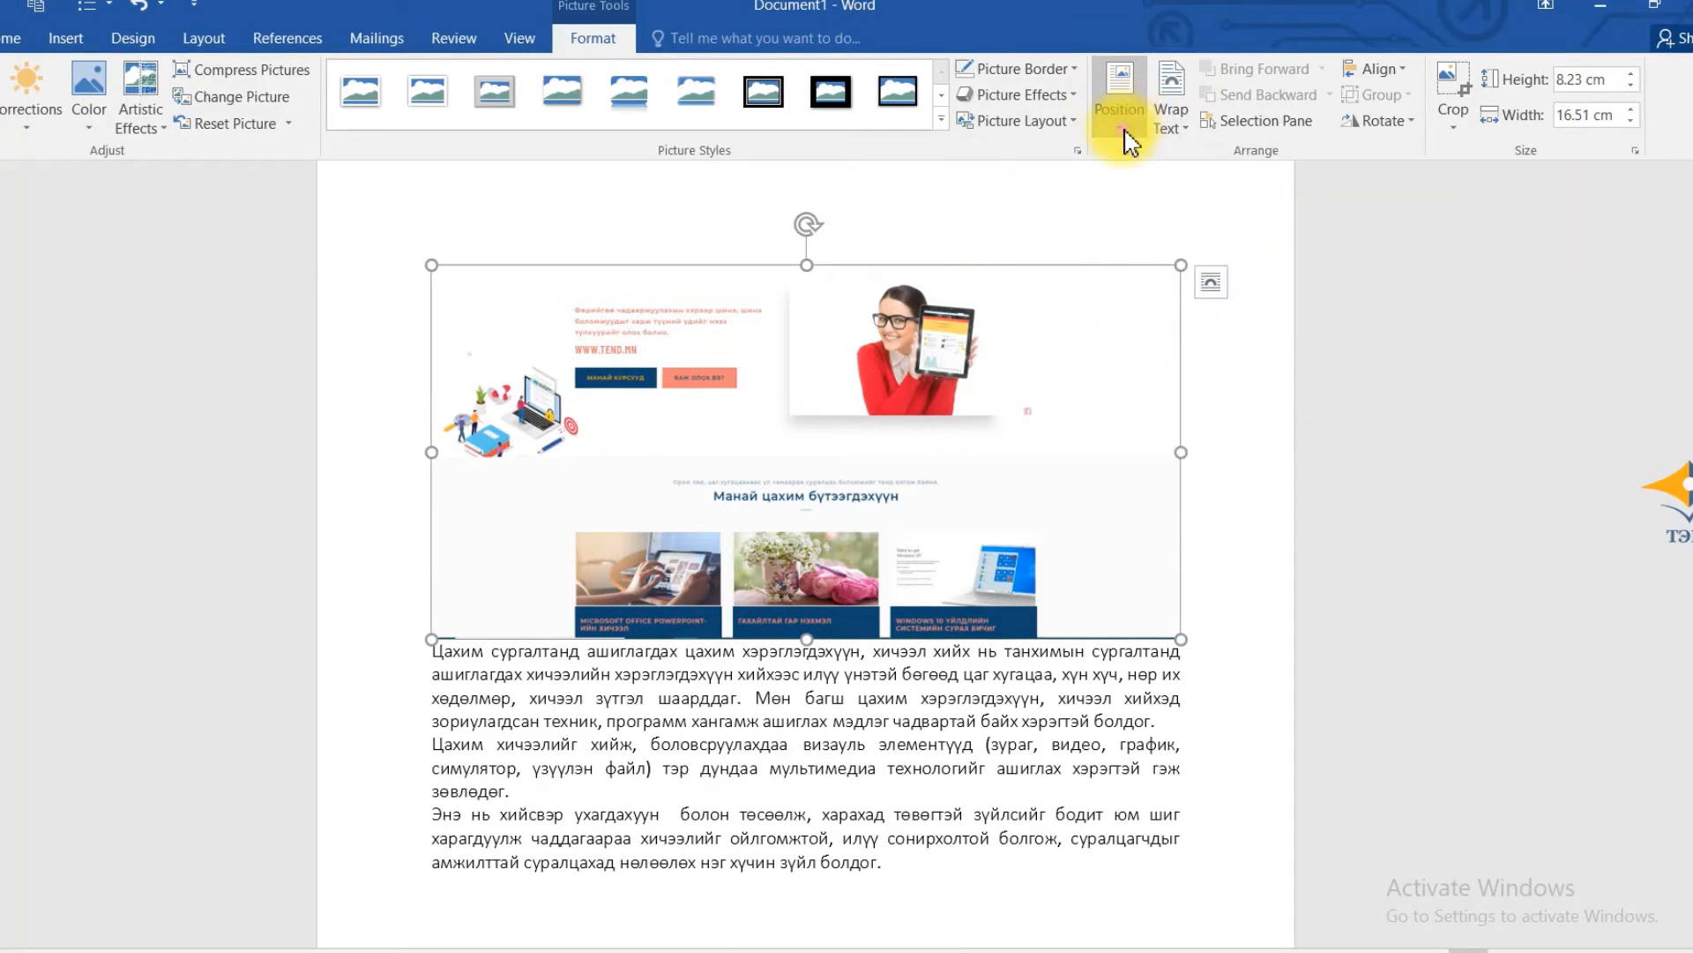
click(1127, 140)
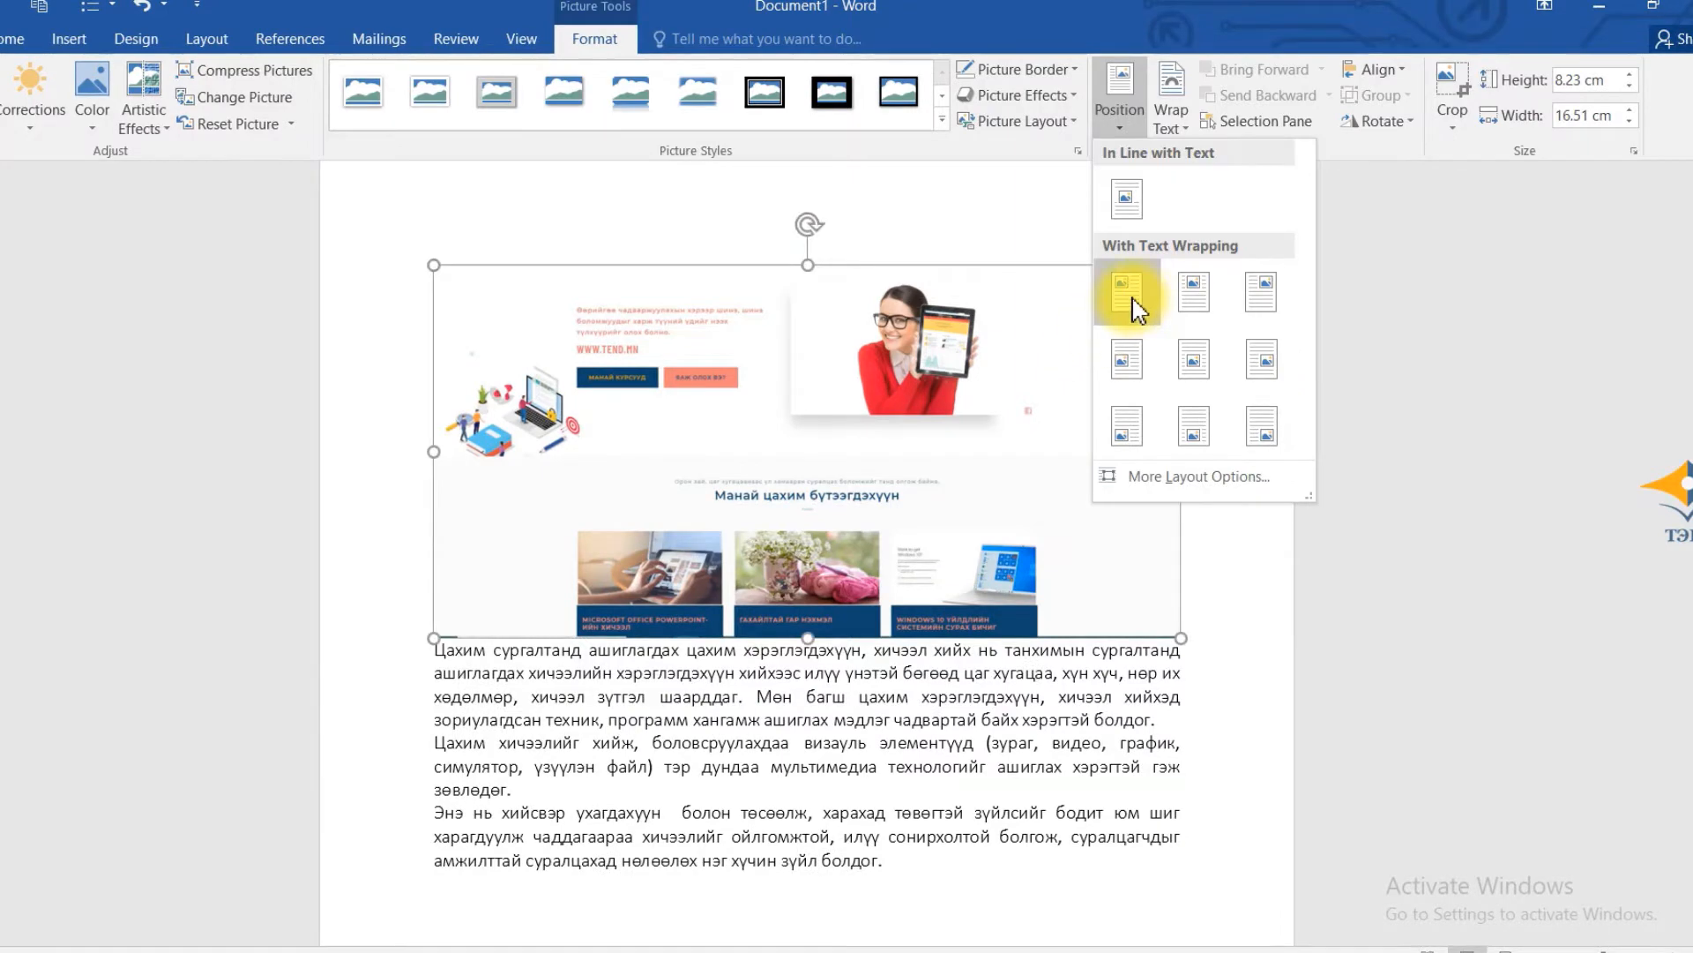
click(1136, 306)
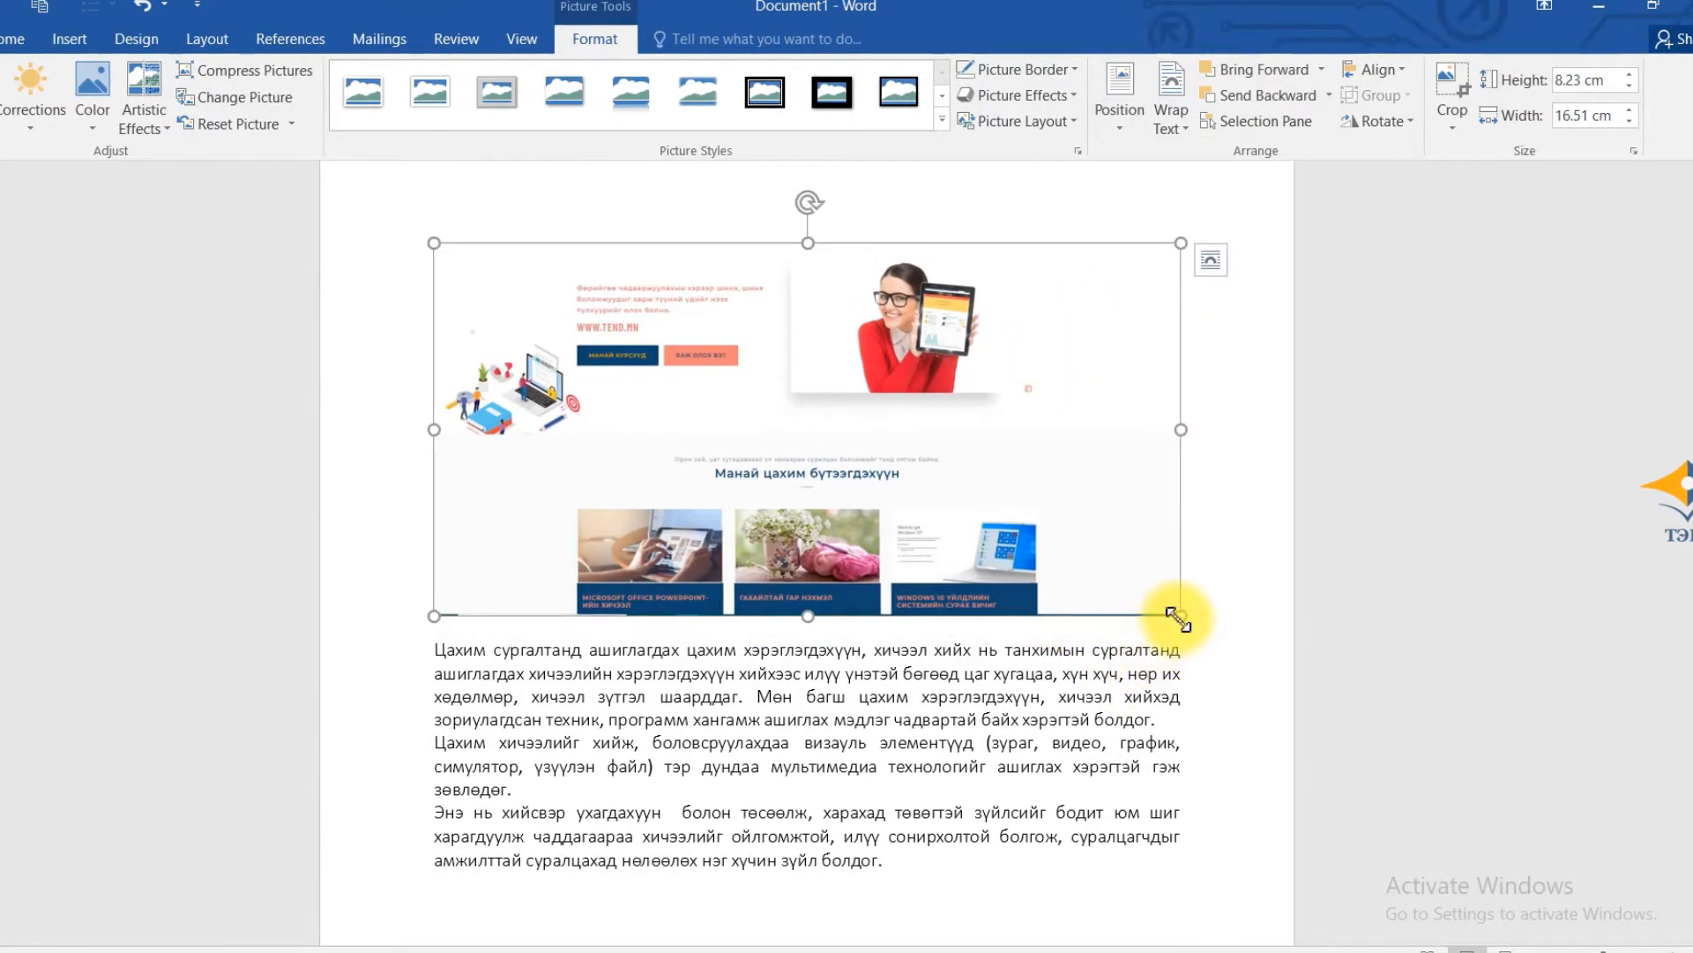
drag(1178, 612, 975, 512)
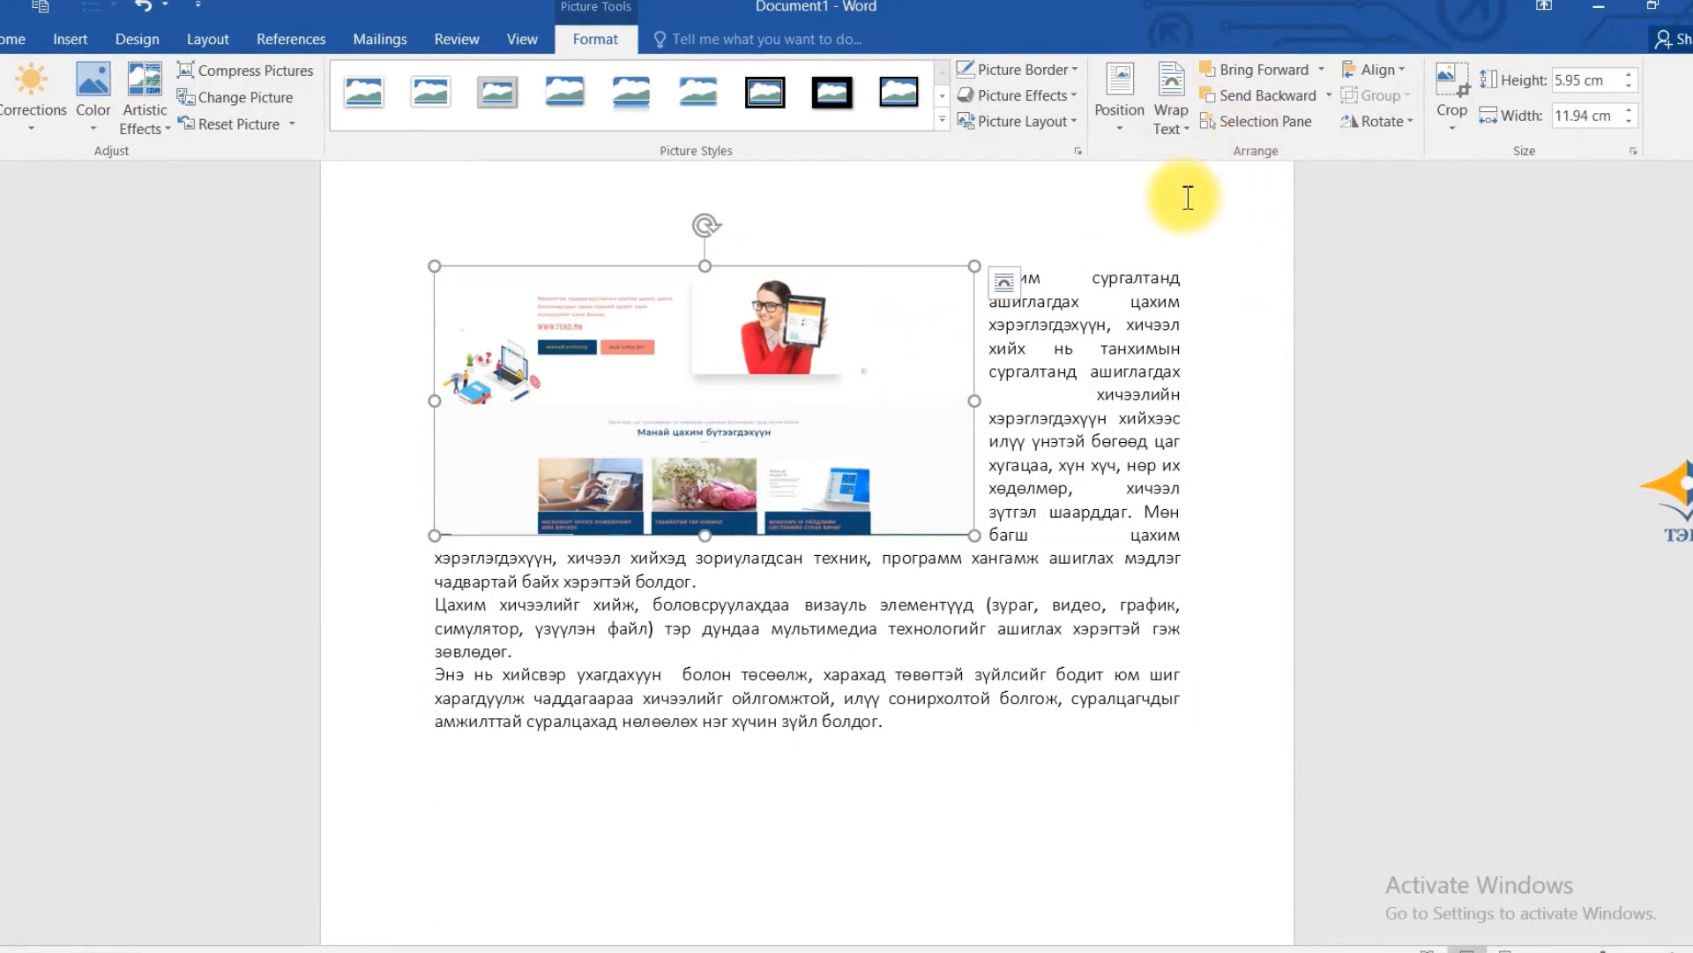
Set the picture's text wrapping to Through
click(1175, 126)
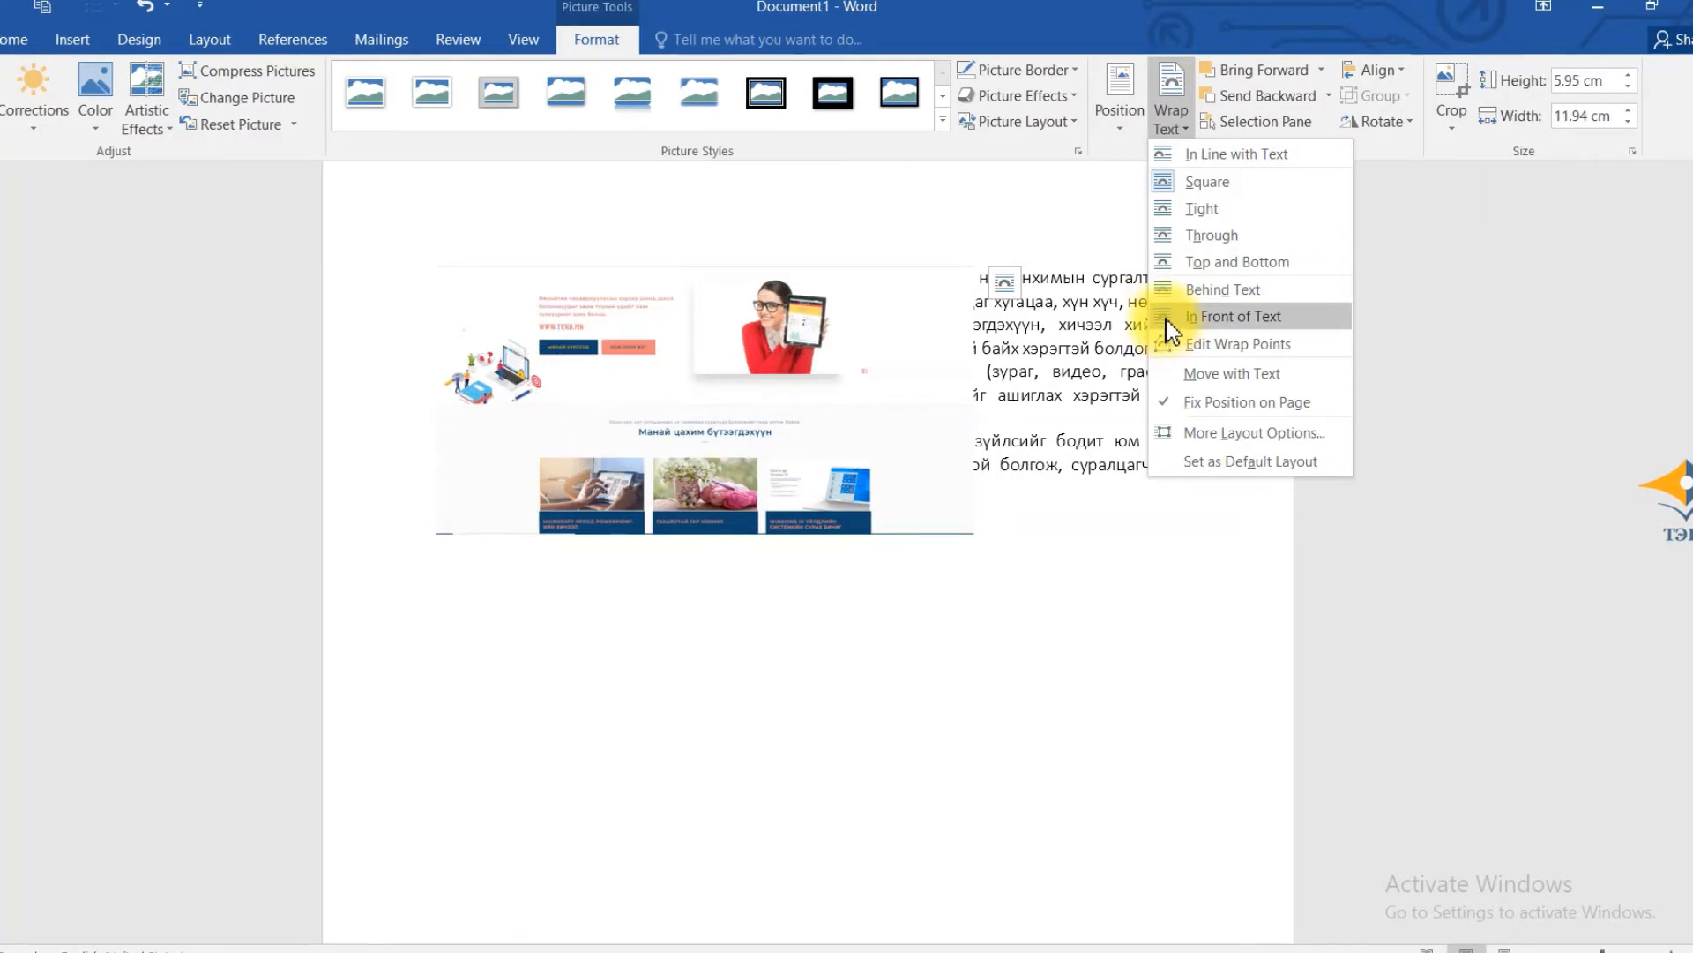
click(1173, 237)
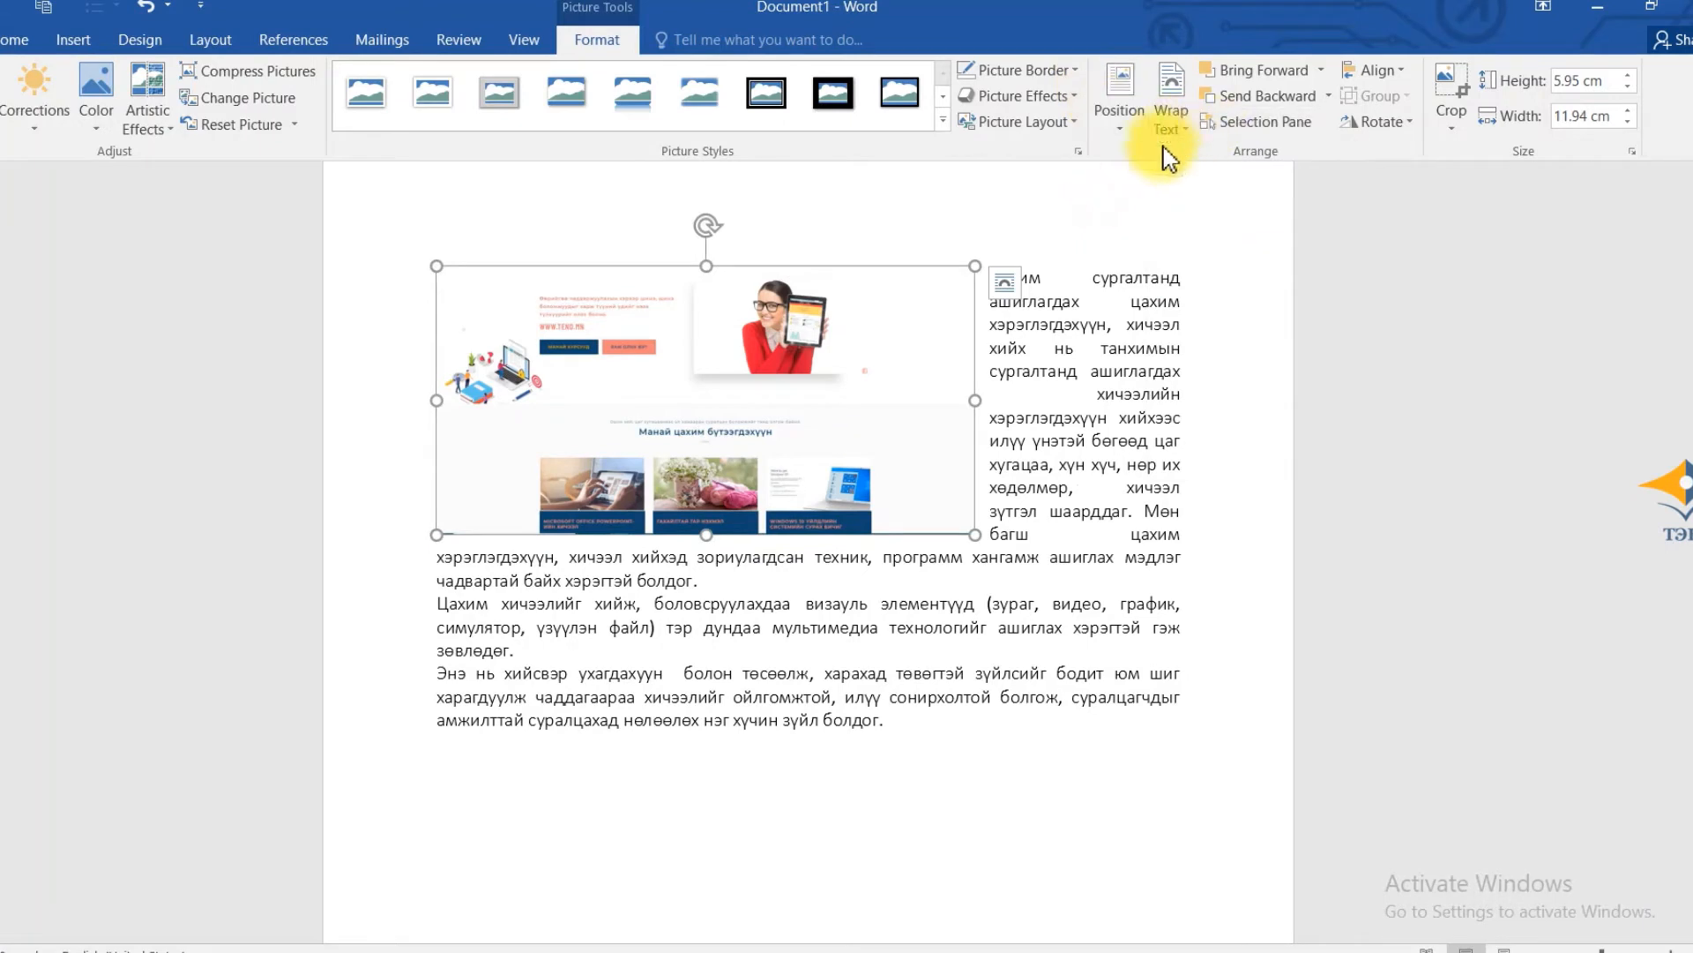
click(1125, 211)
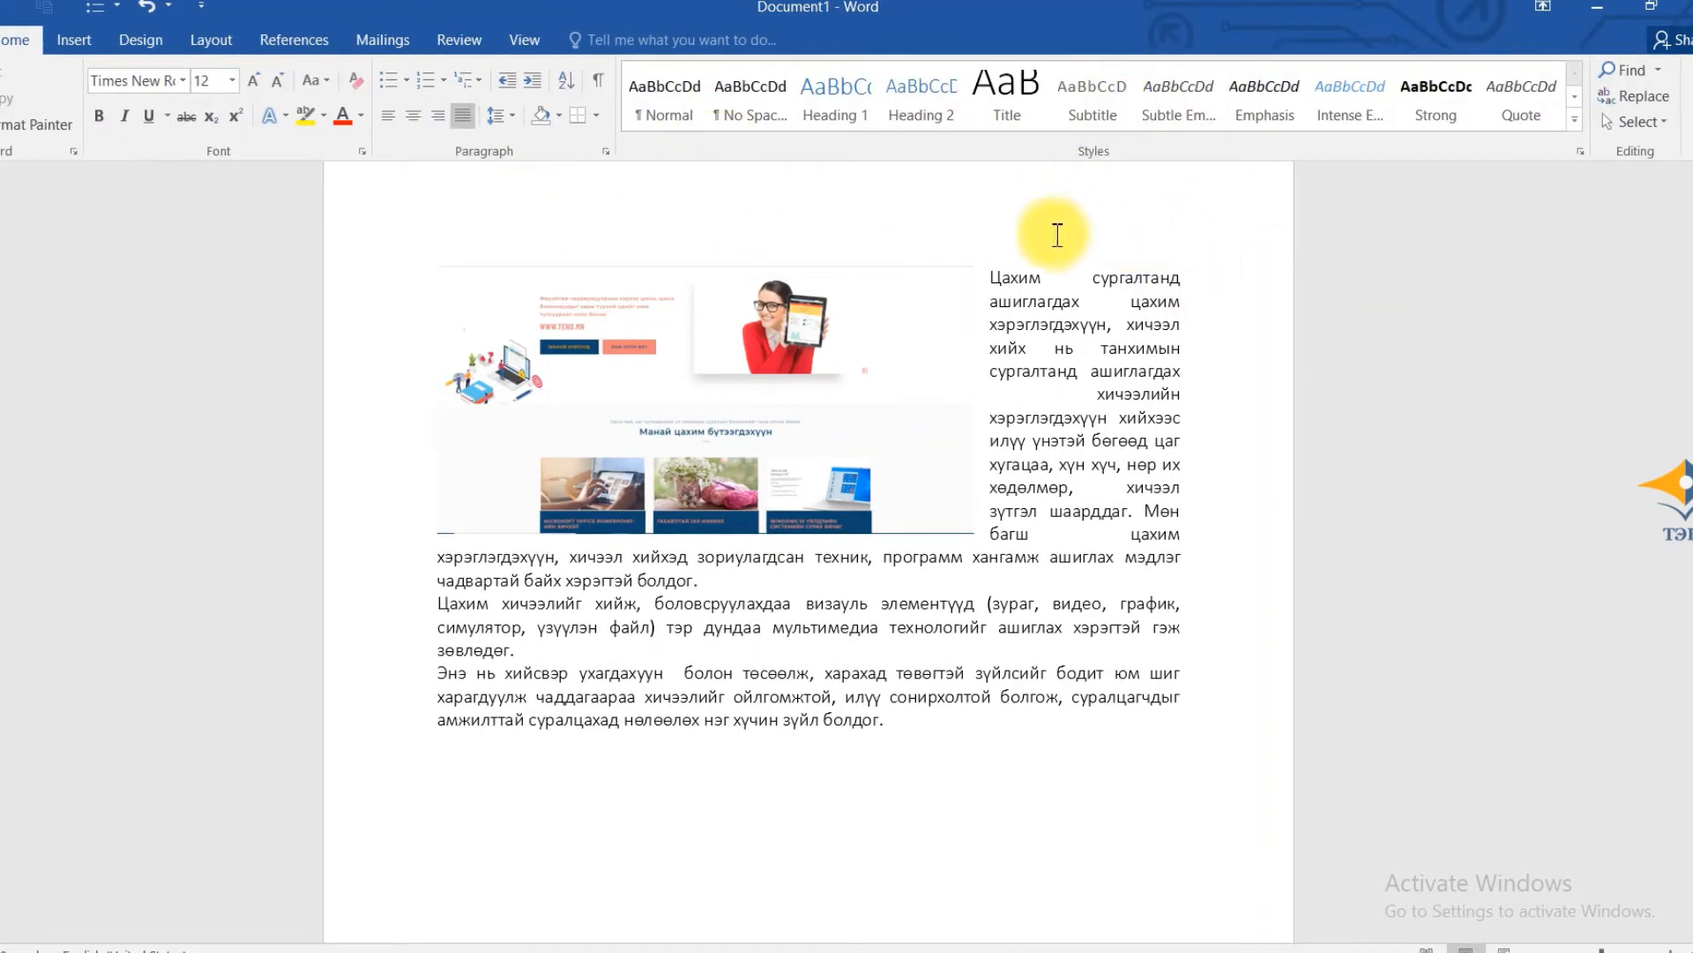
Draw a text box about 2.27 cm high by 4.59 cm wide over the picture and enter "ыбйөйөй" in it
click(881, 377)
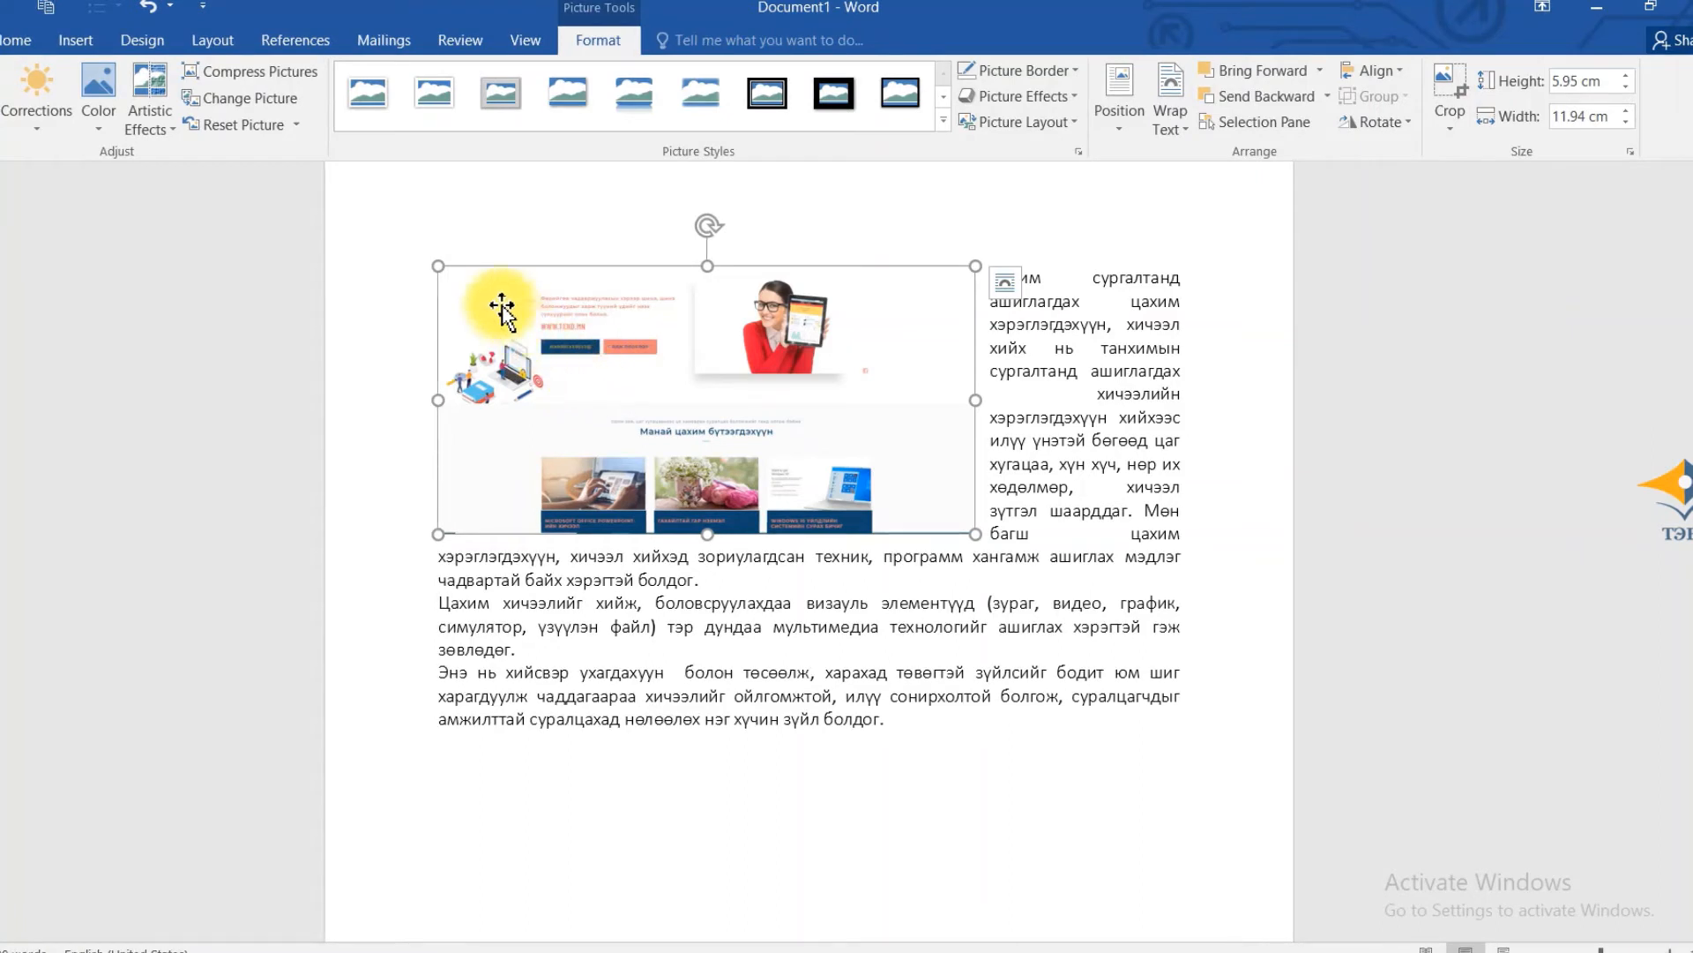
click(409, 269)
click(493, 311)
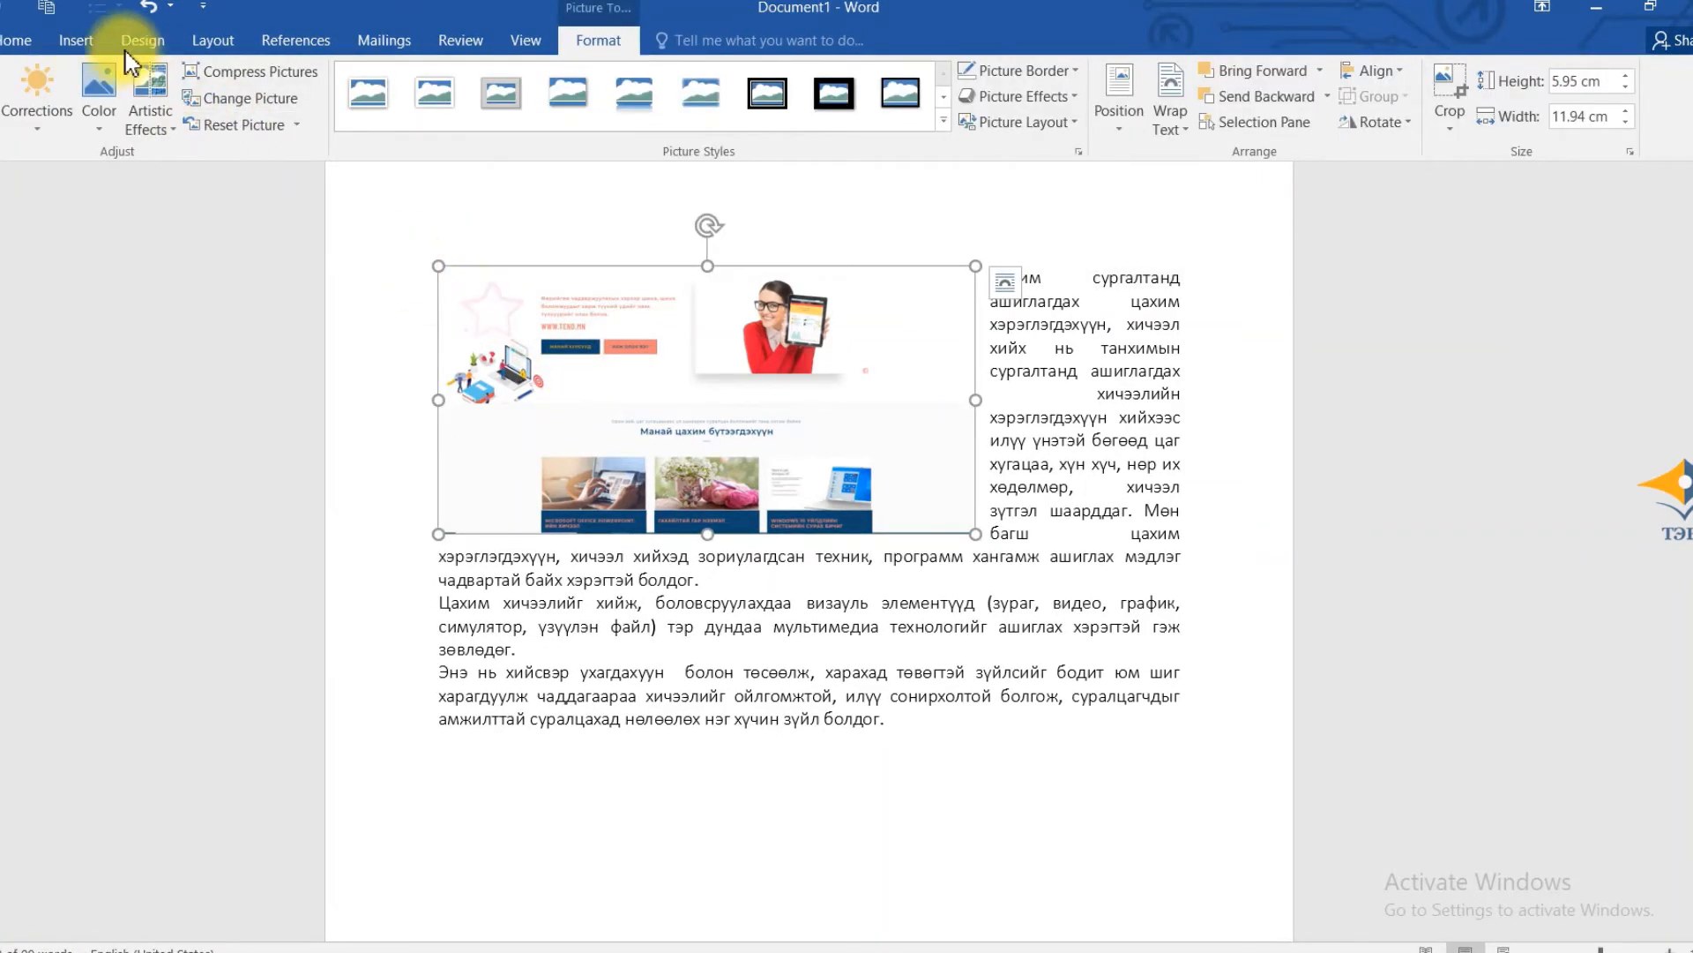
click(77, 41)
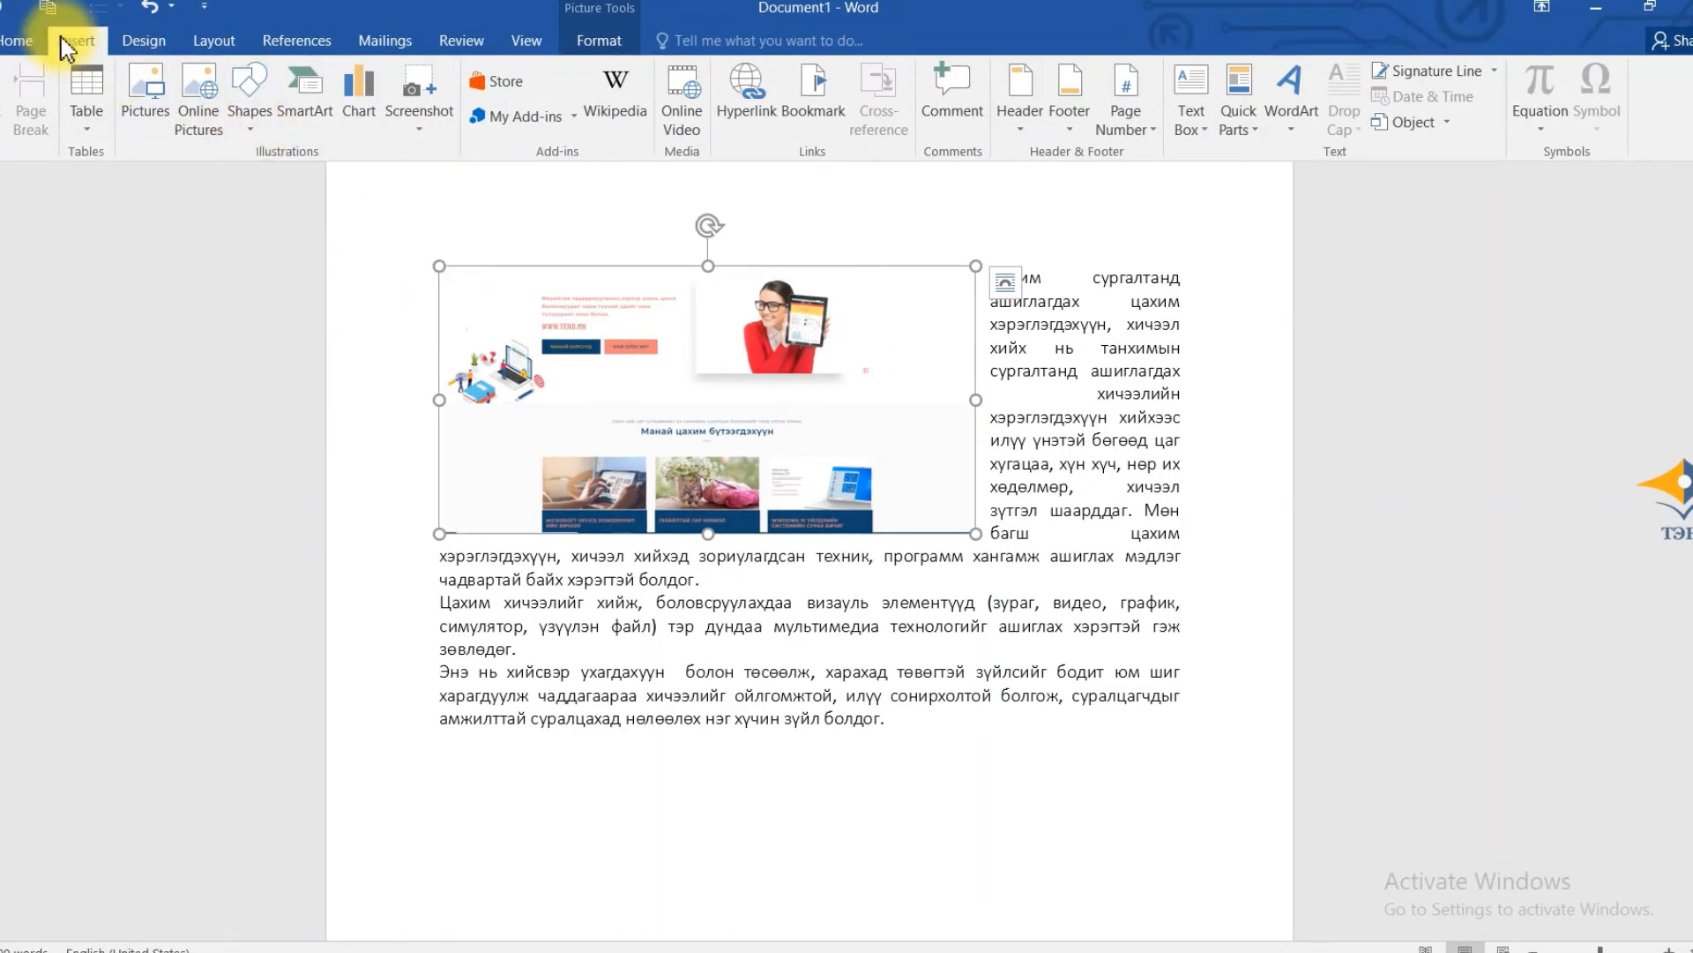
click(250, 133)
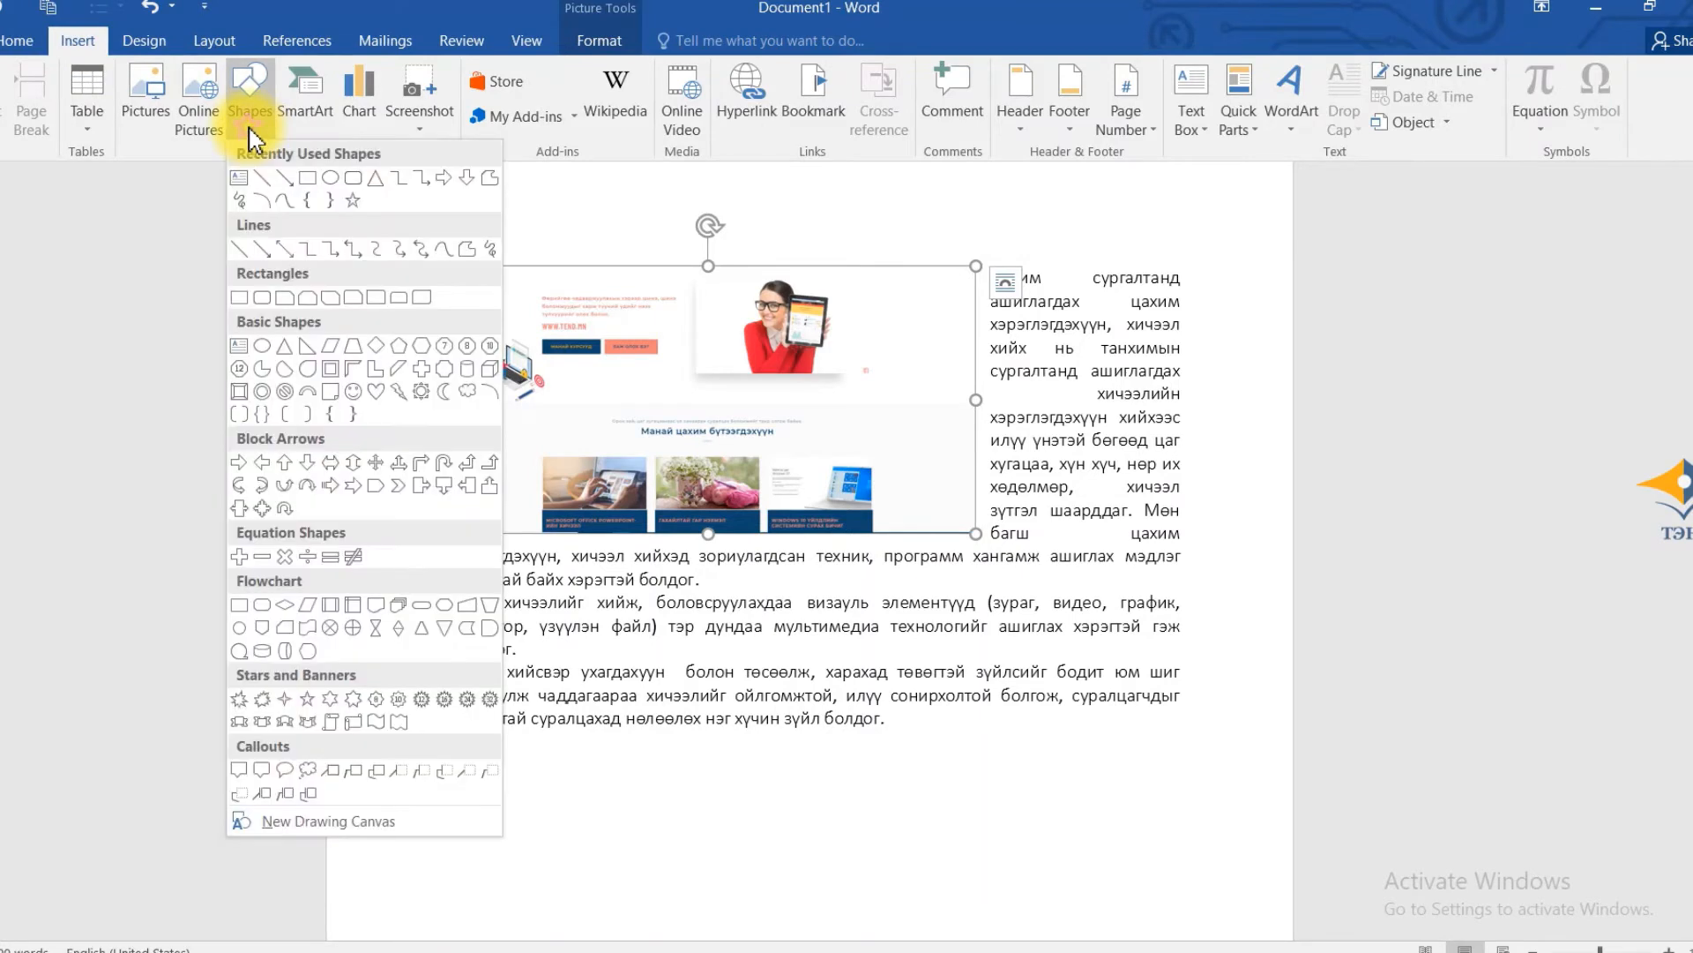
click(239, 180)
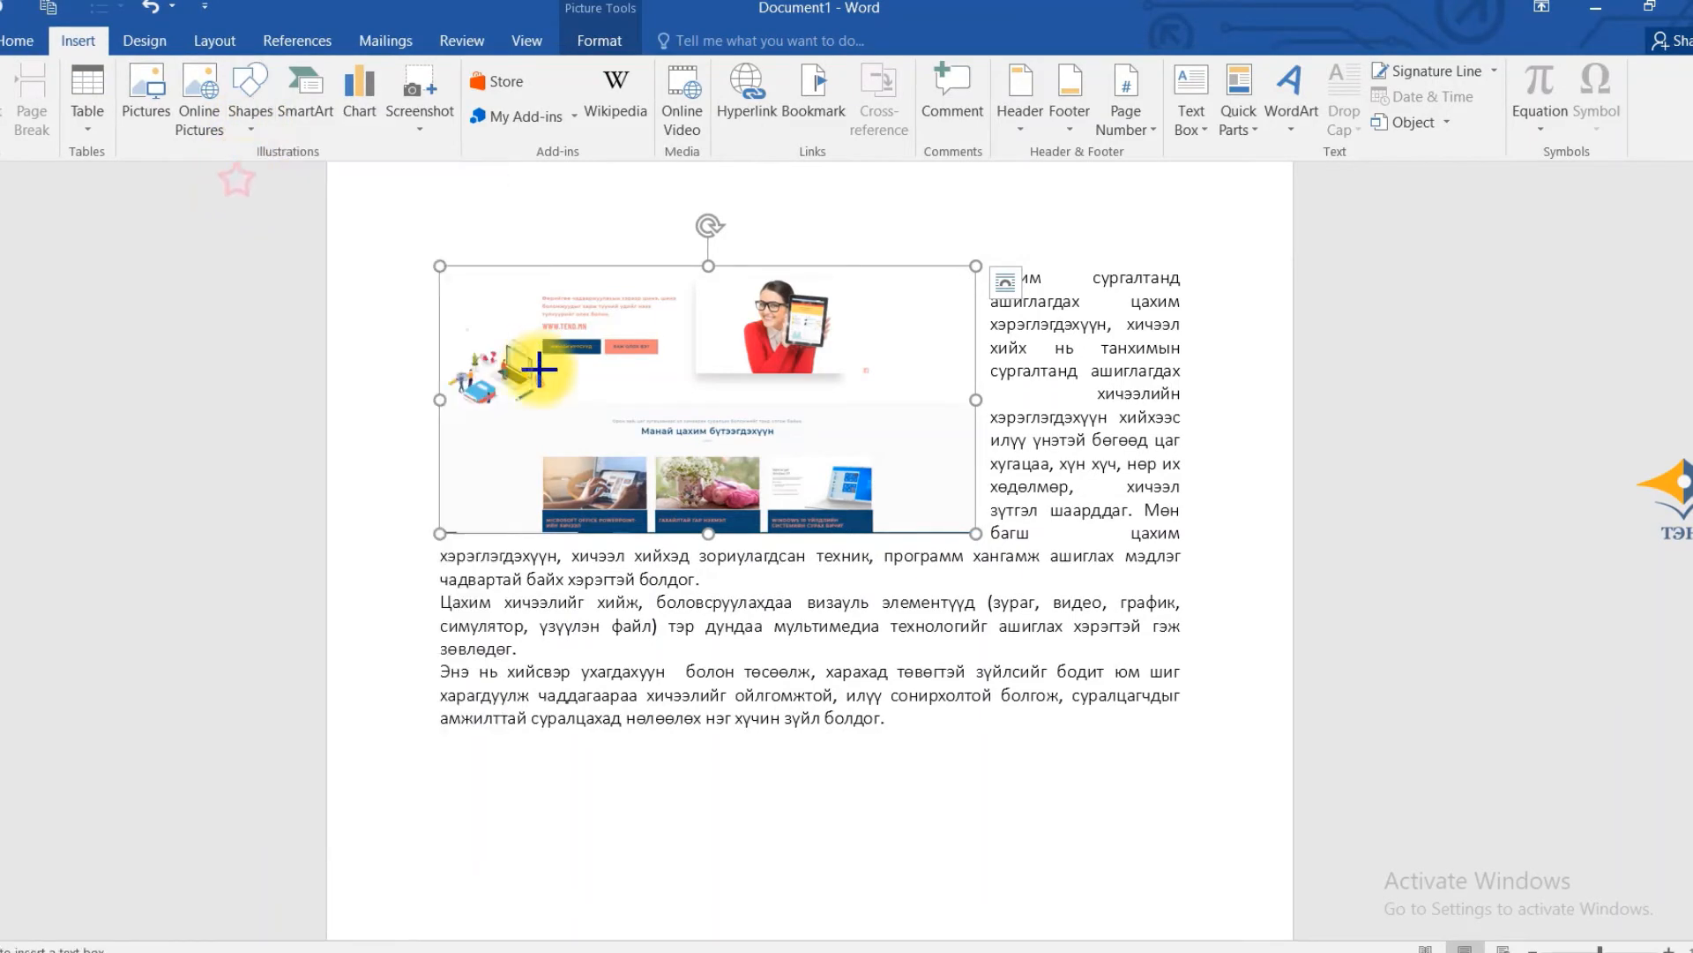
drag(523, 358, 730, 460)
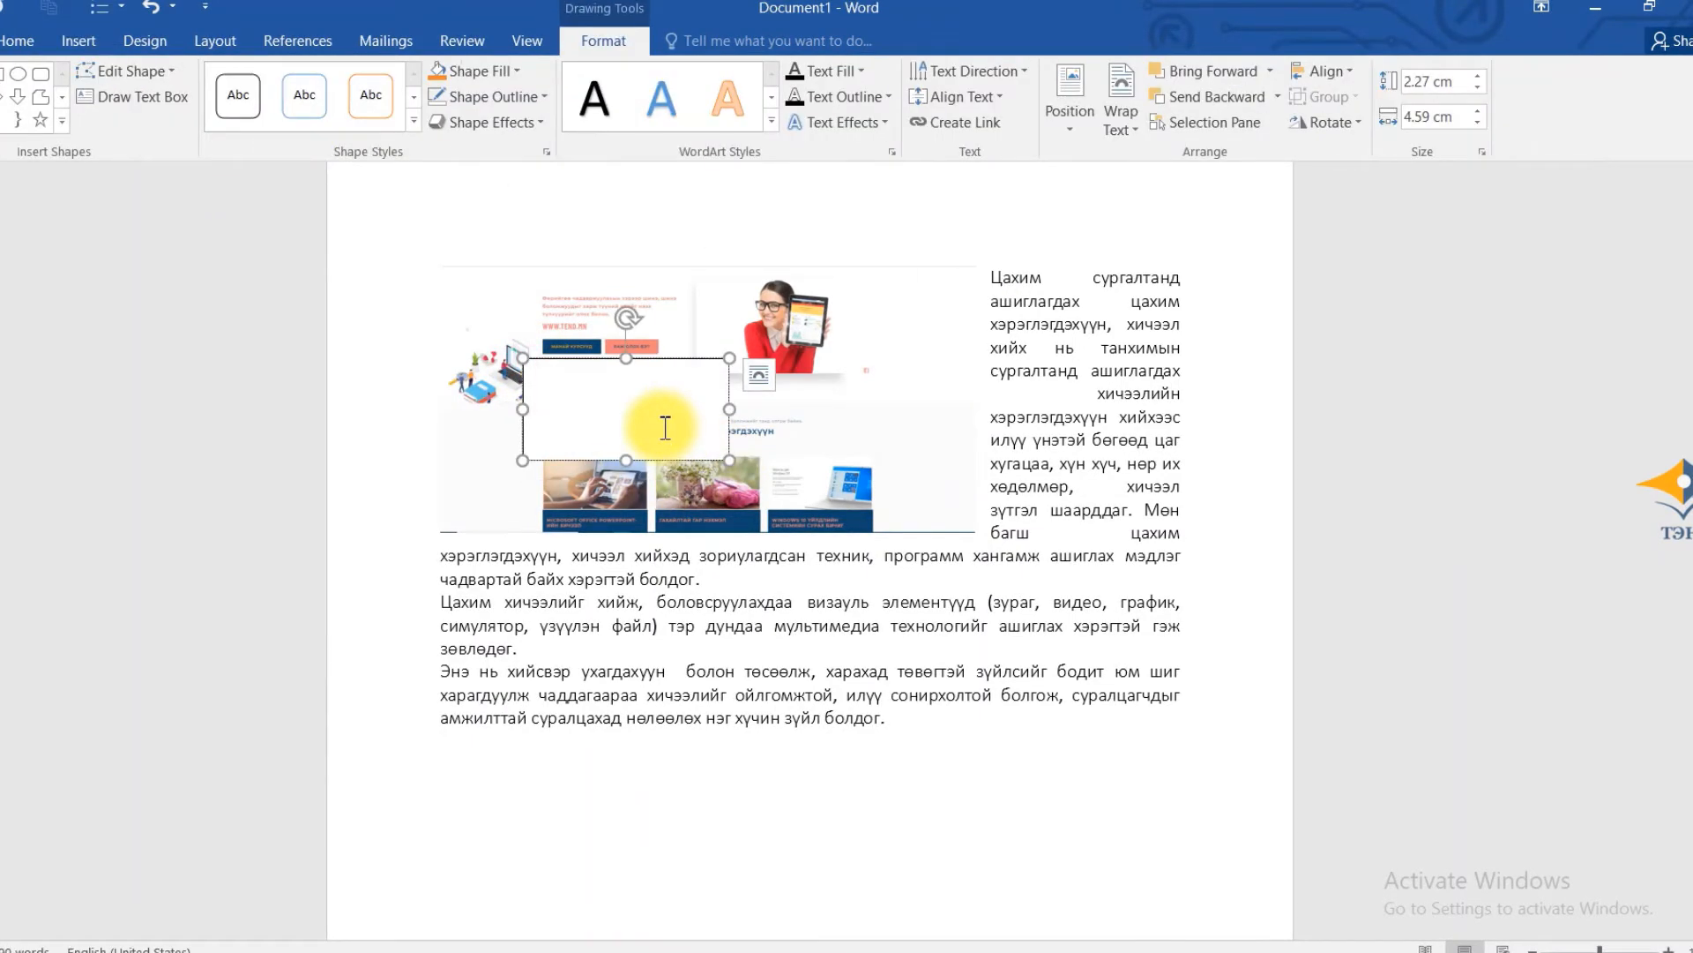
text(ыбйөбөй)
Remove the outline of the text box over the picture and delete the box
click(572, 358)
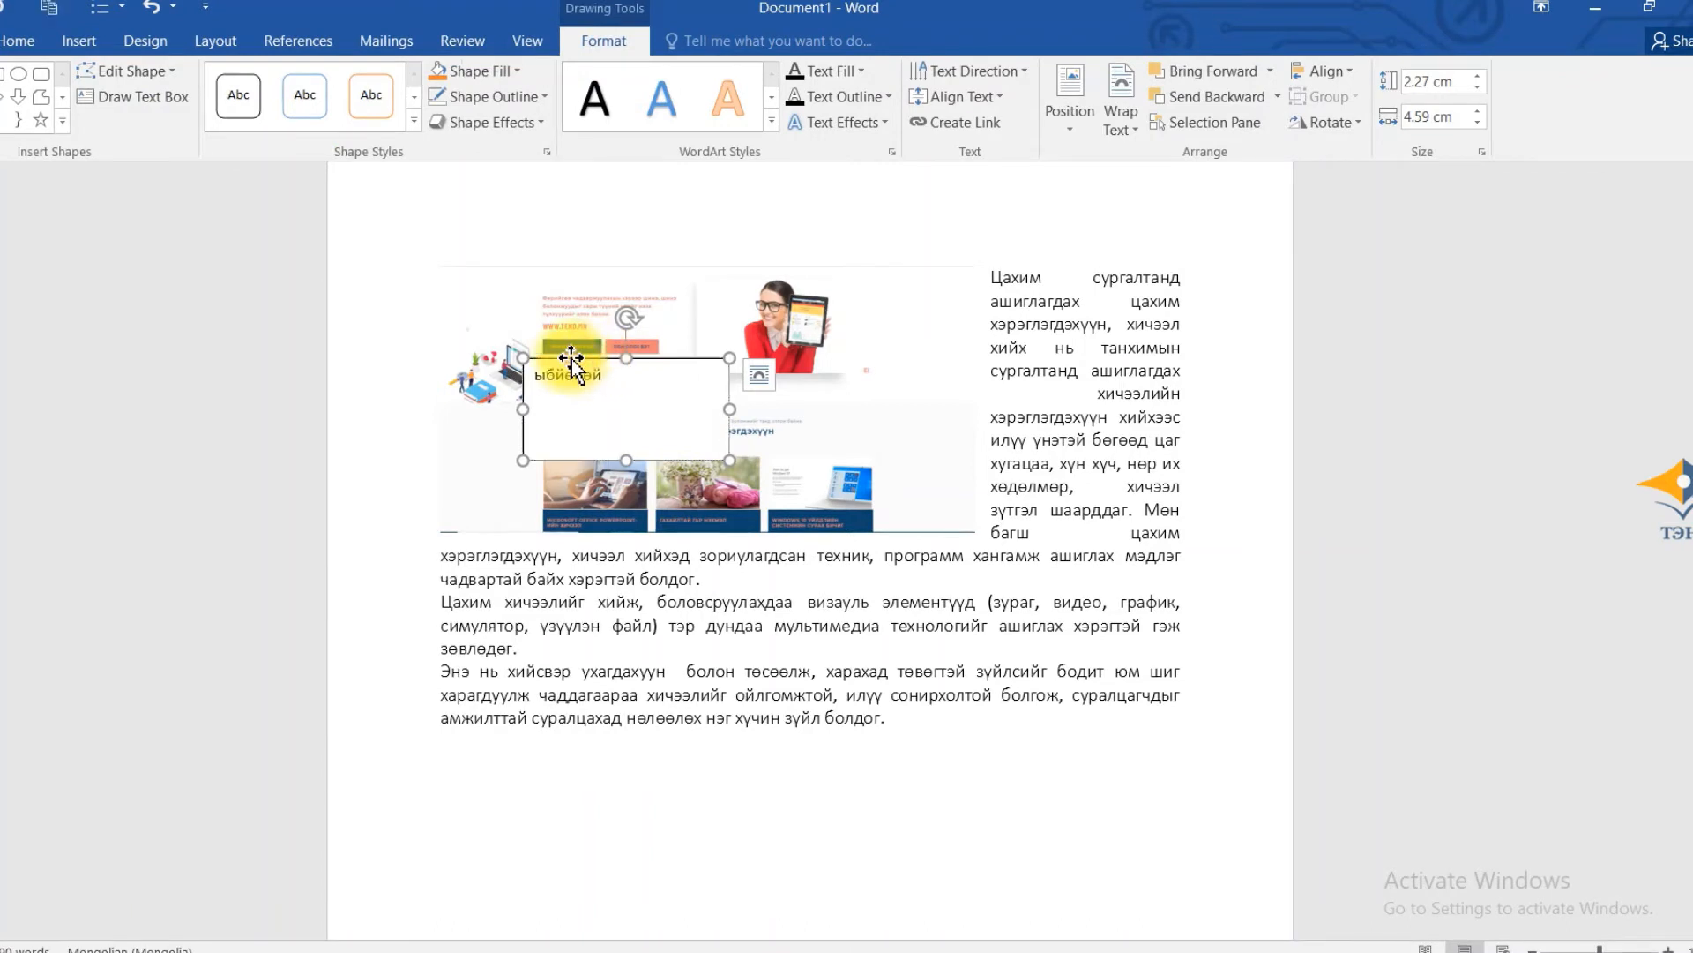
click(494, 97)
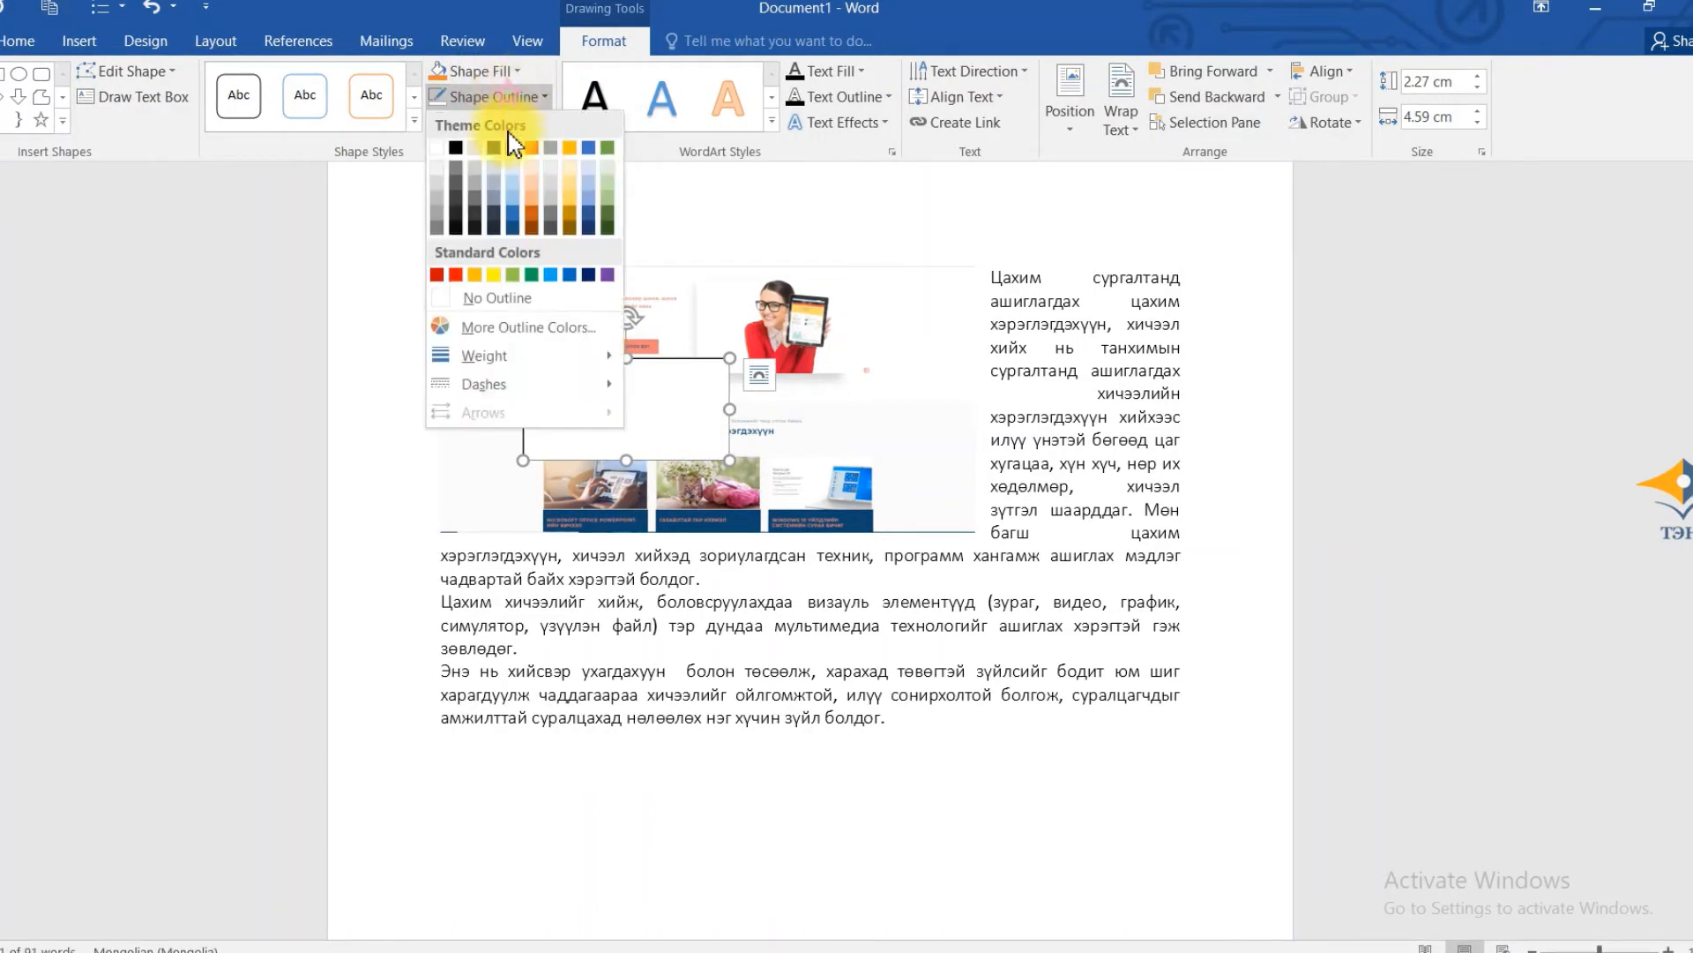
click(481, 298)
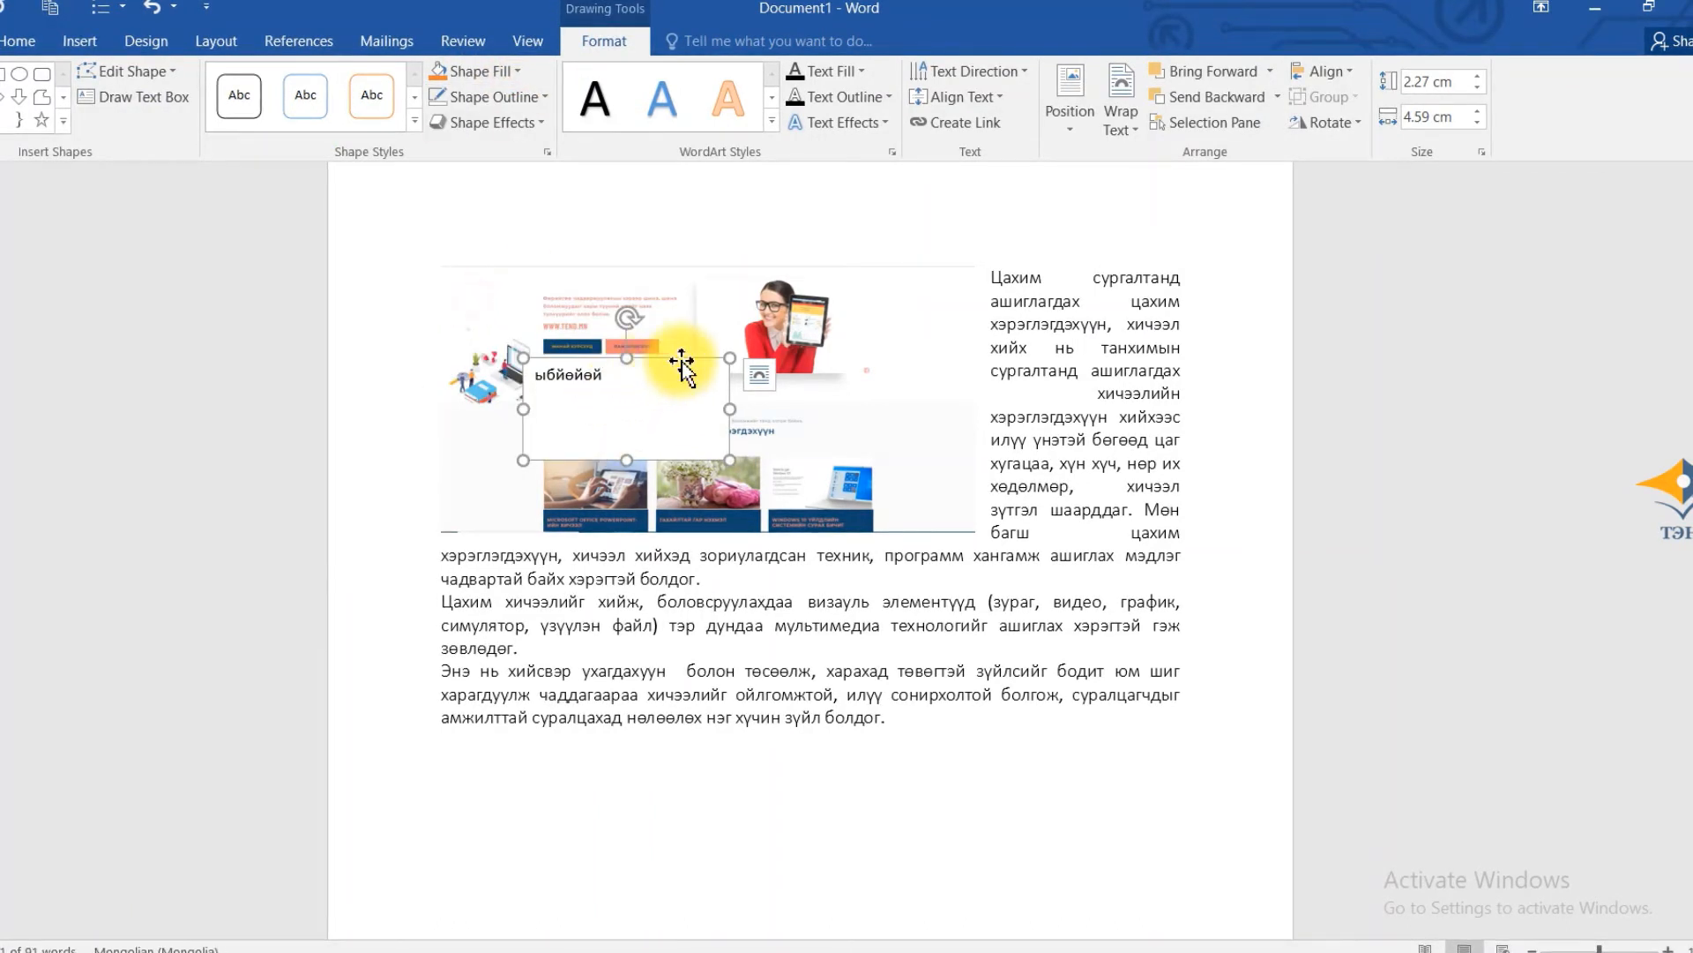
key(Delete)
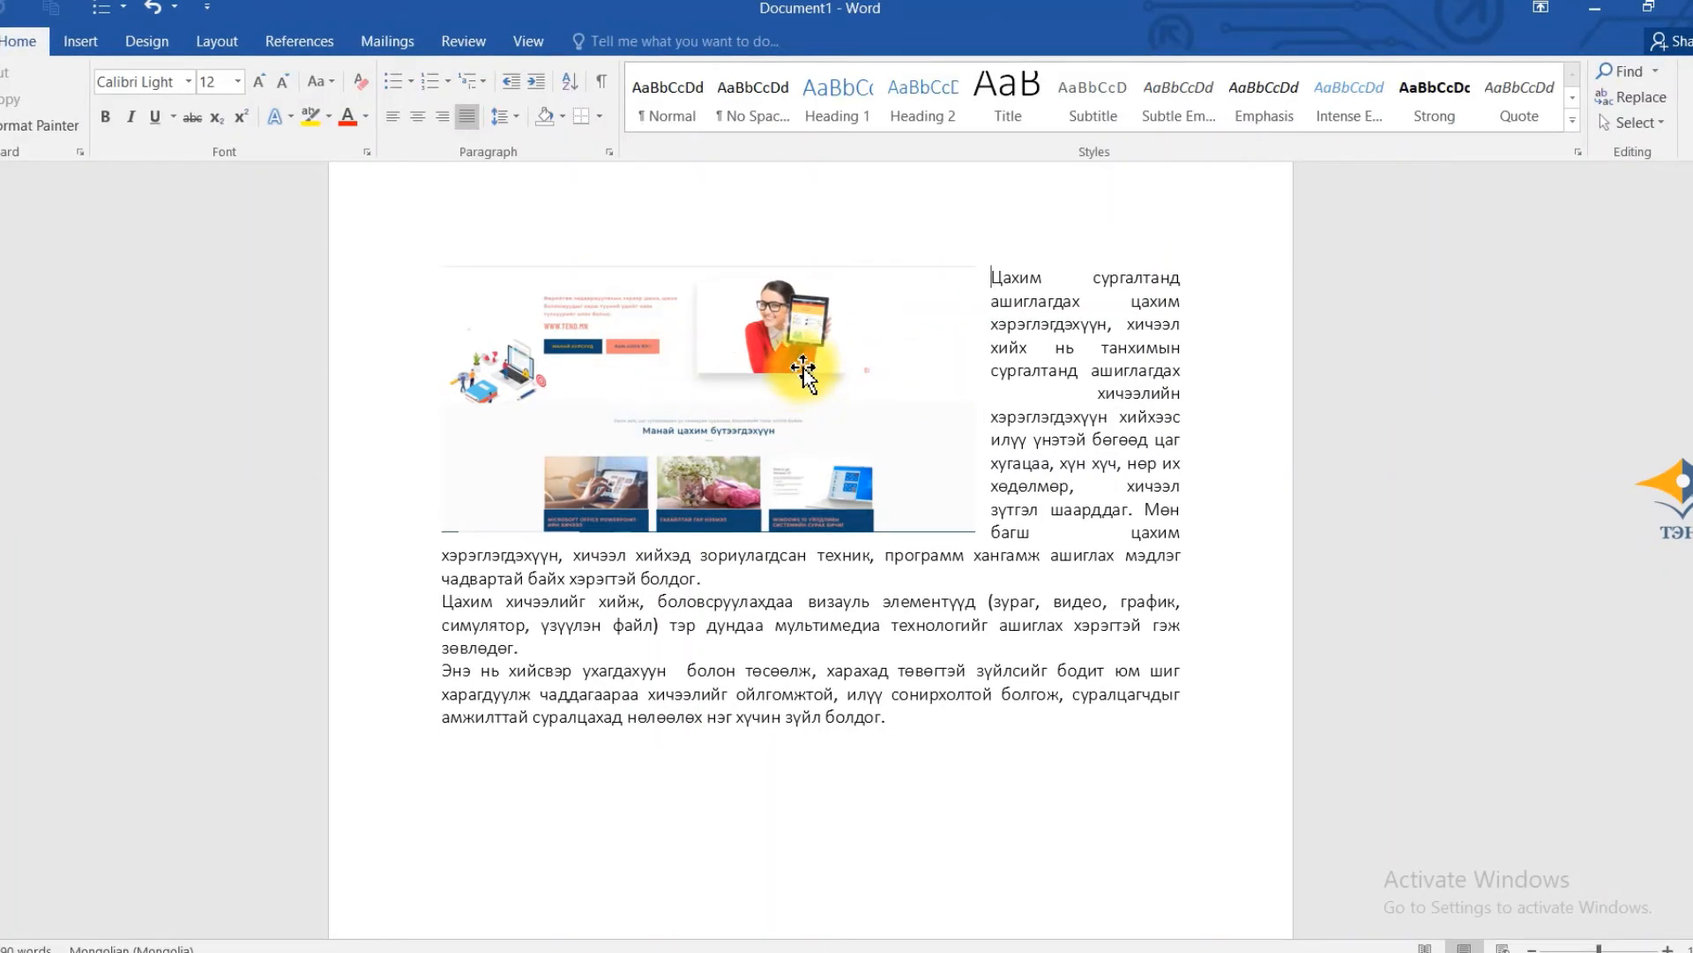
Insert the caption "Зураг 1. Нүүр хуудас" above the picture, using the label Зураг
click(762, 404)
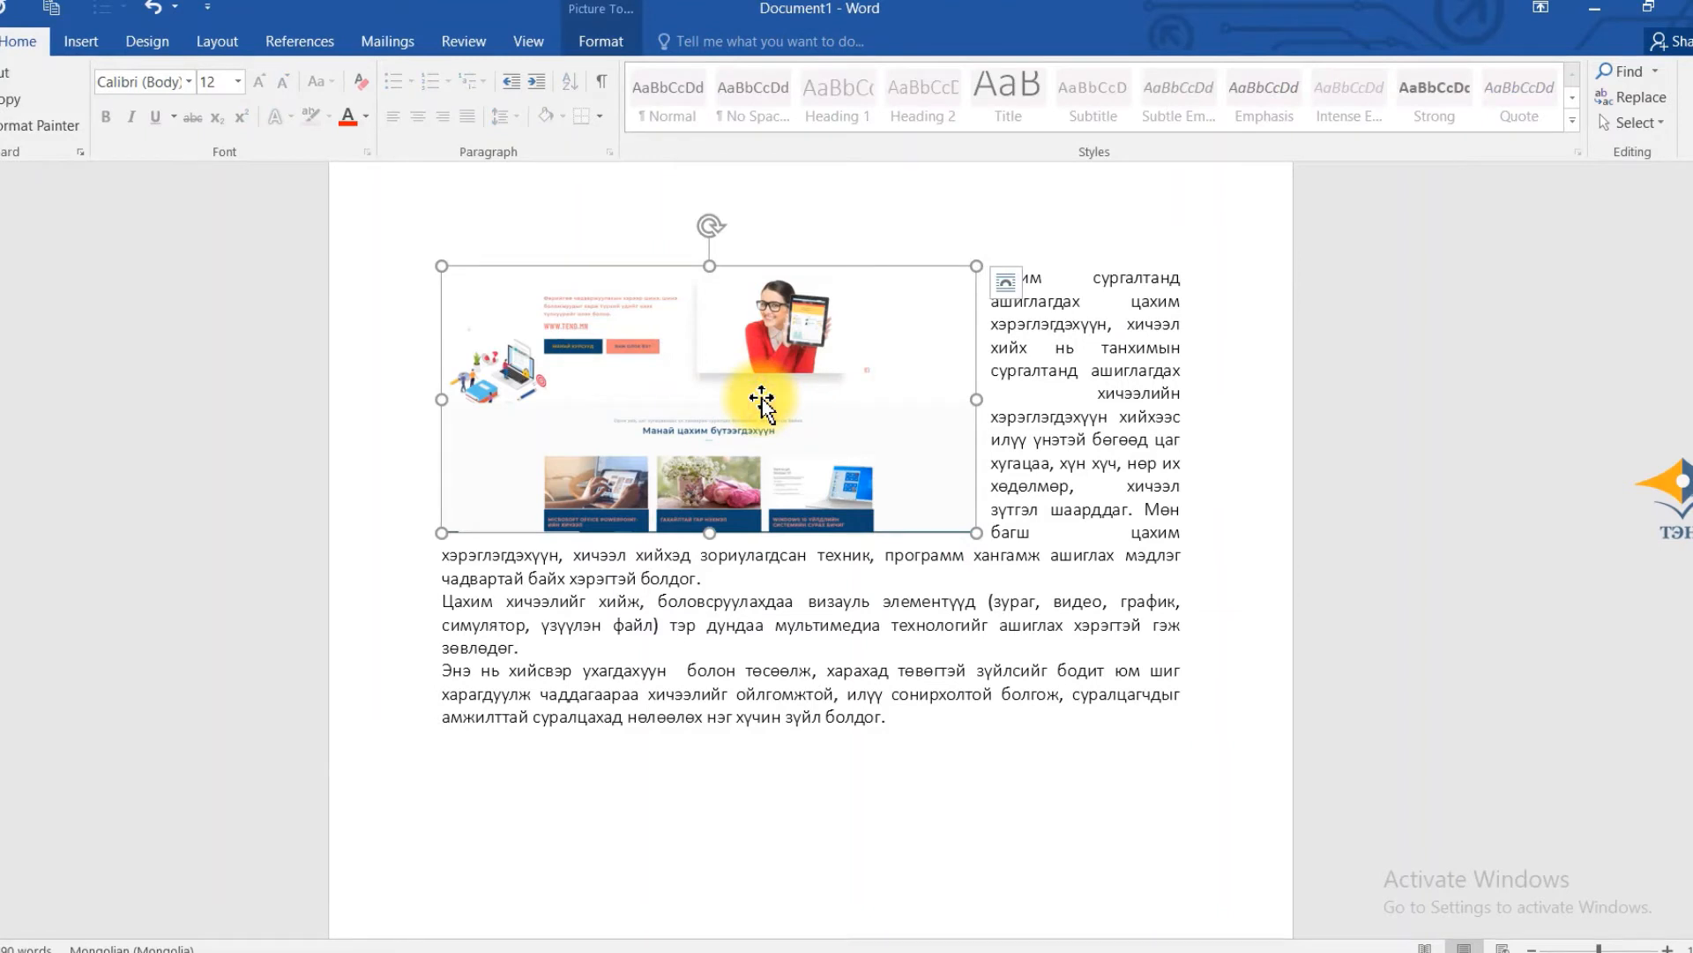
click(298, 49)
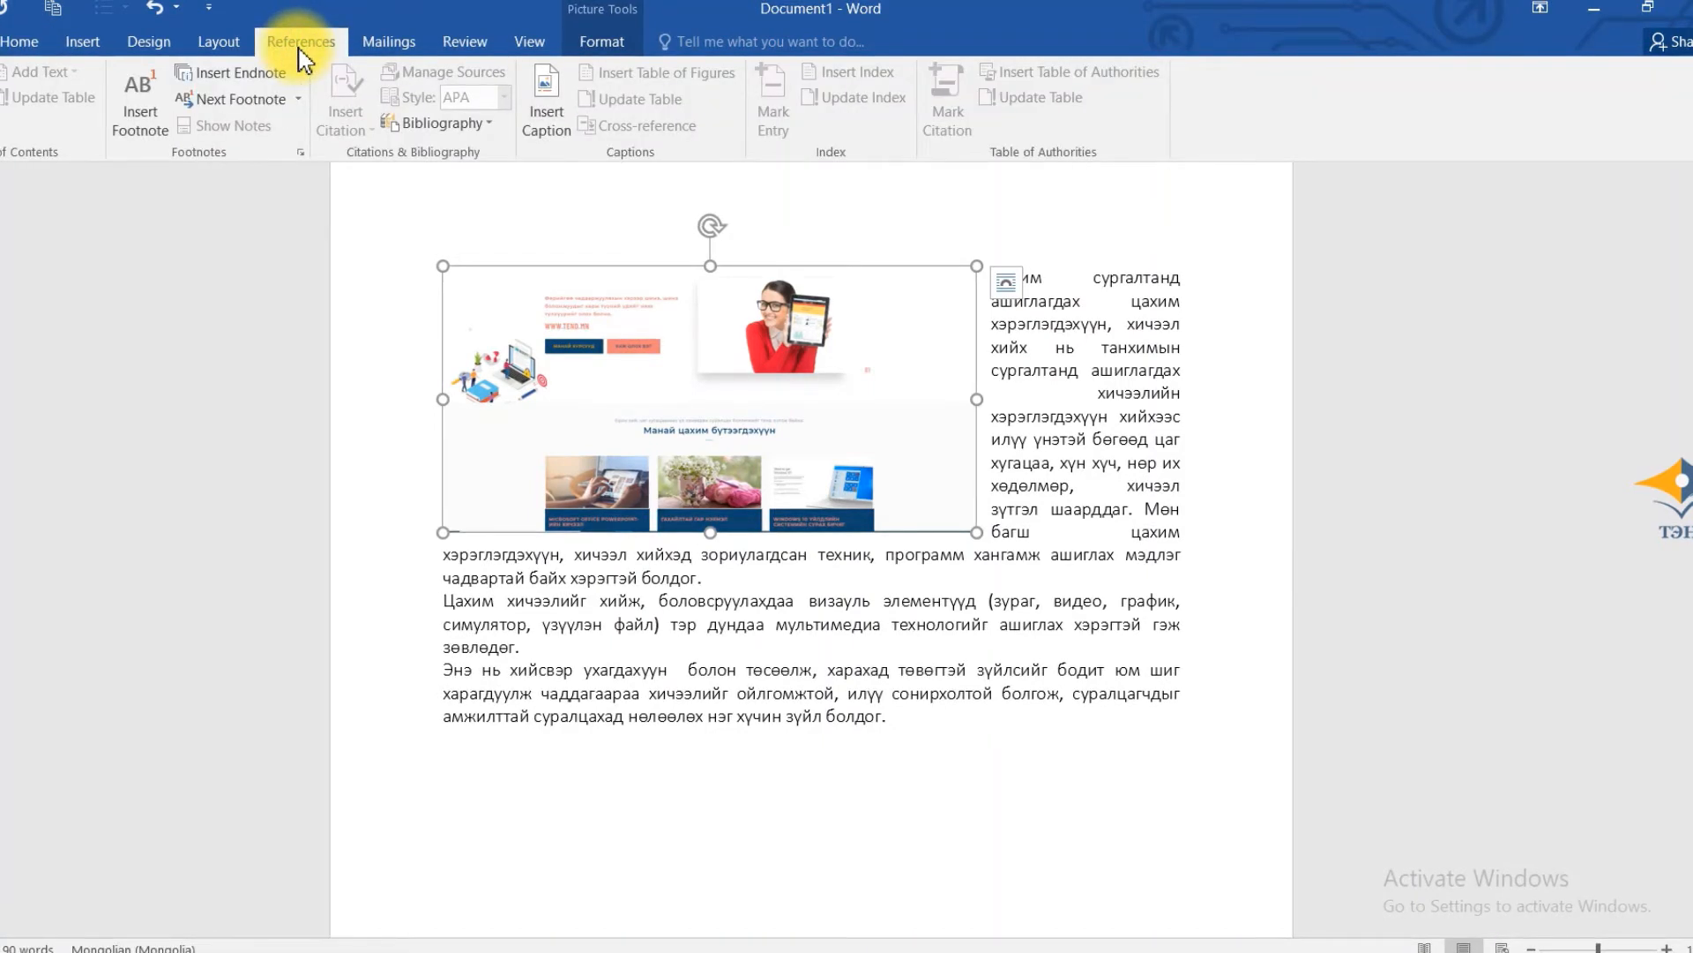
click(549, 134)
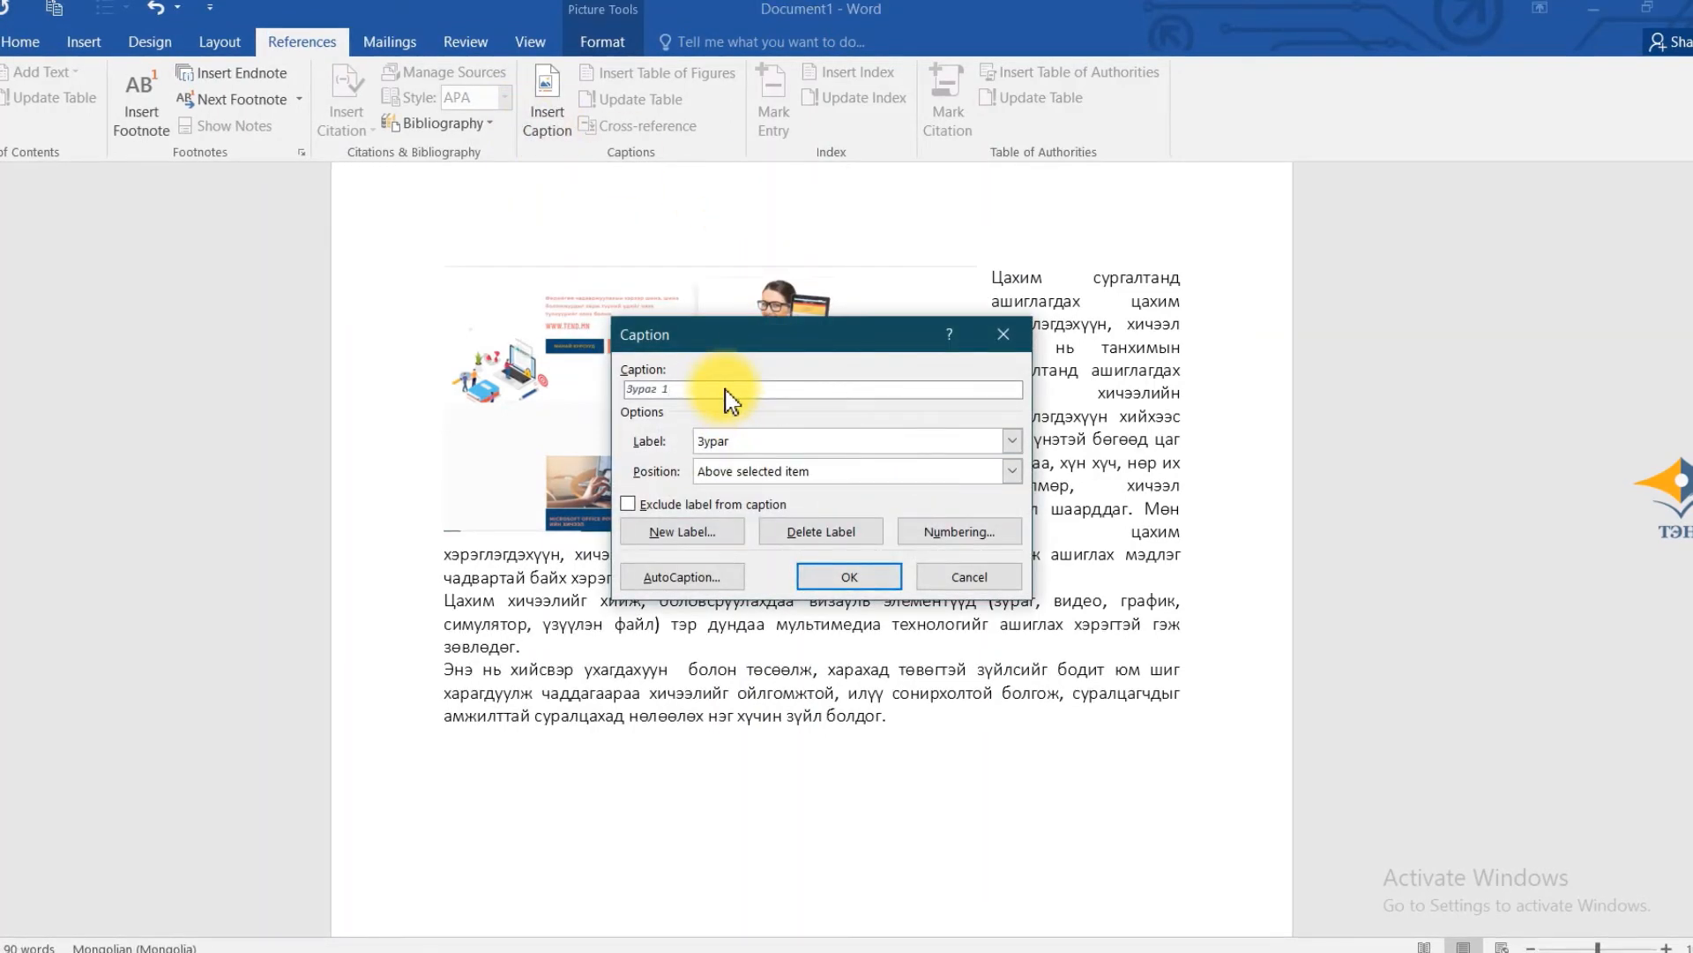
text(. H)
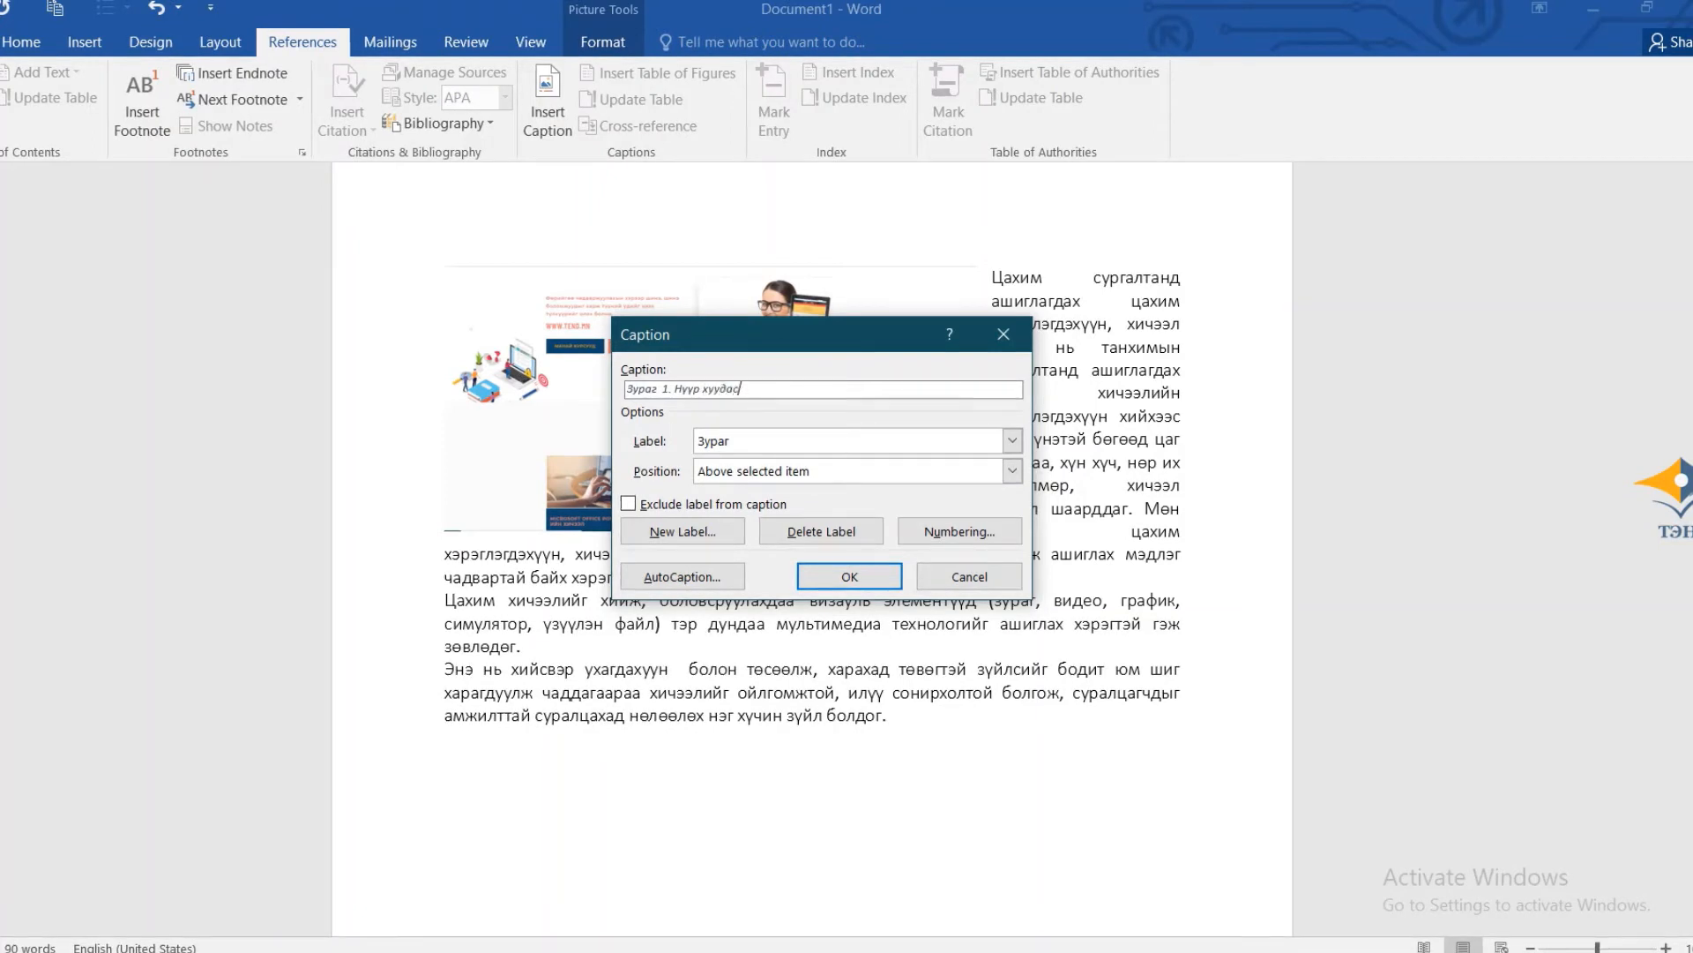
text(үүр хуудас)
click(832, 584)
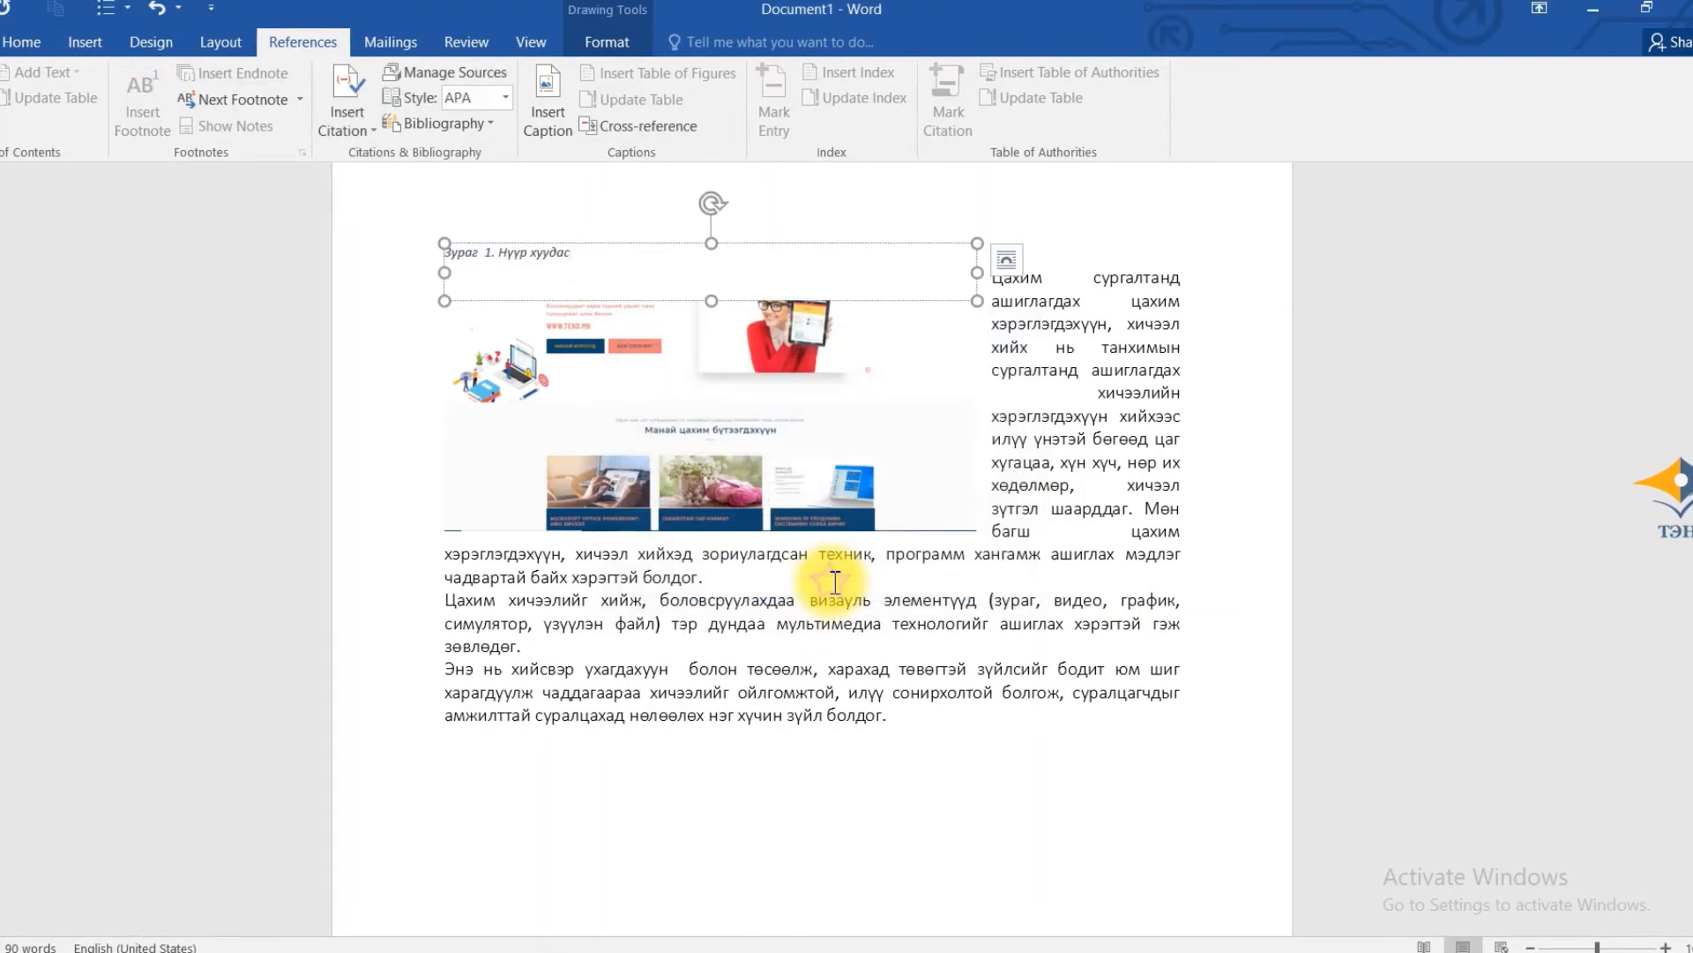
Move the caption box from above the picture to directly below it
click(1177, 274)
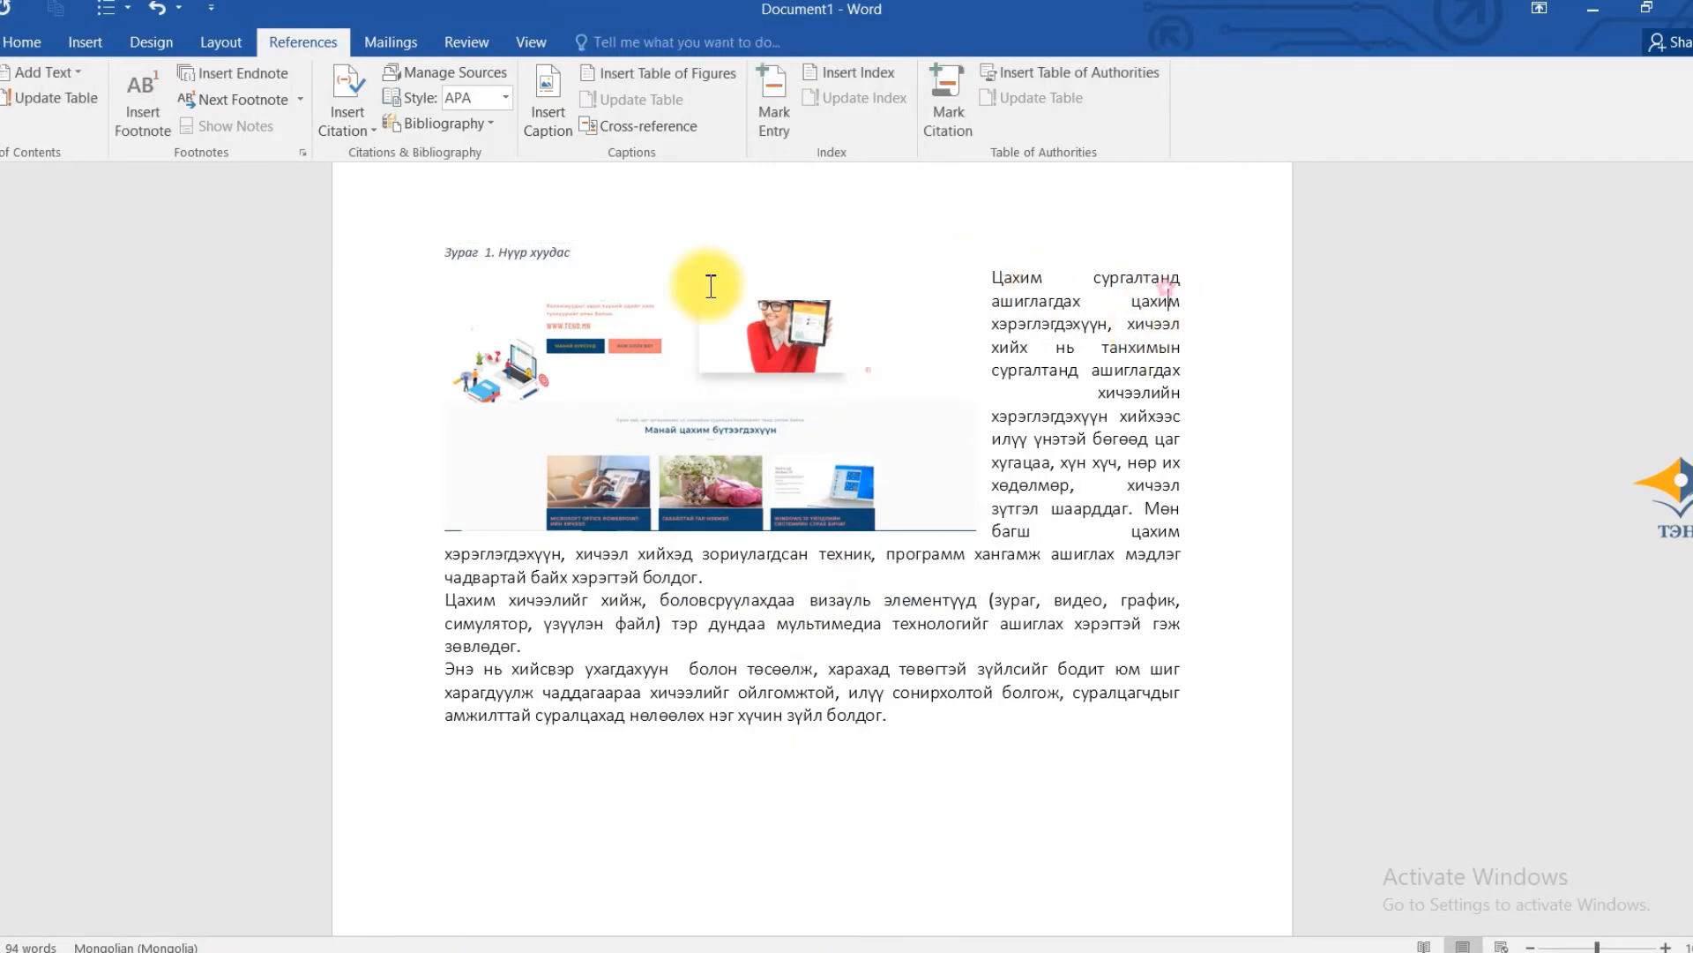
click(609, 257)
drag(556, 253, 553, 541)
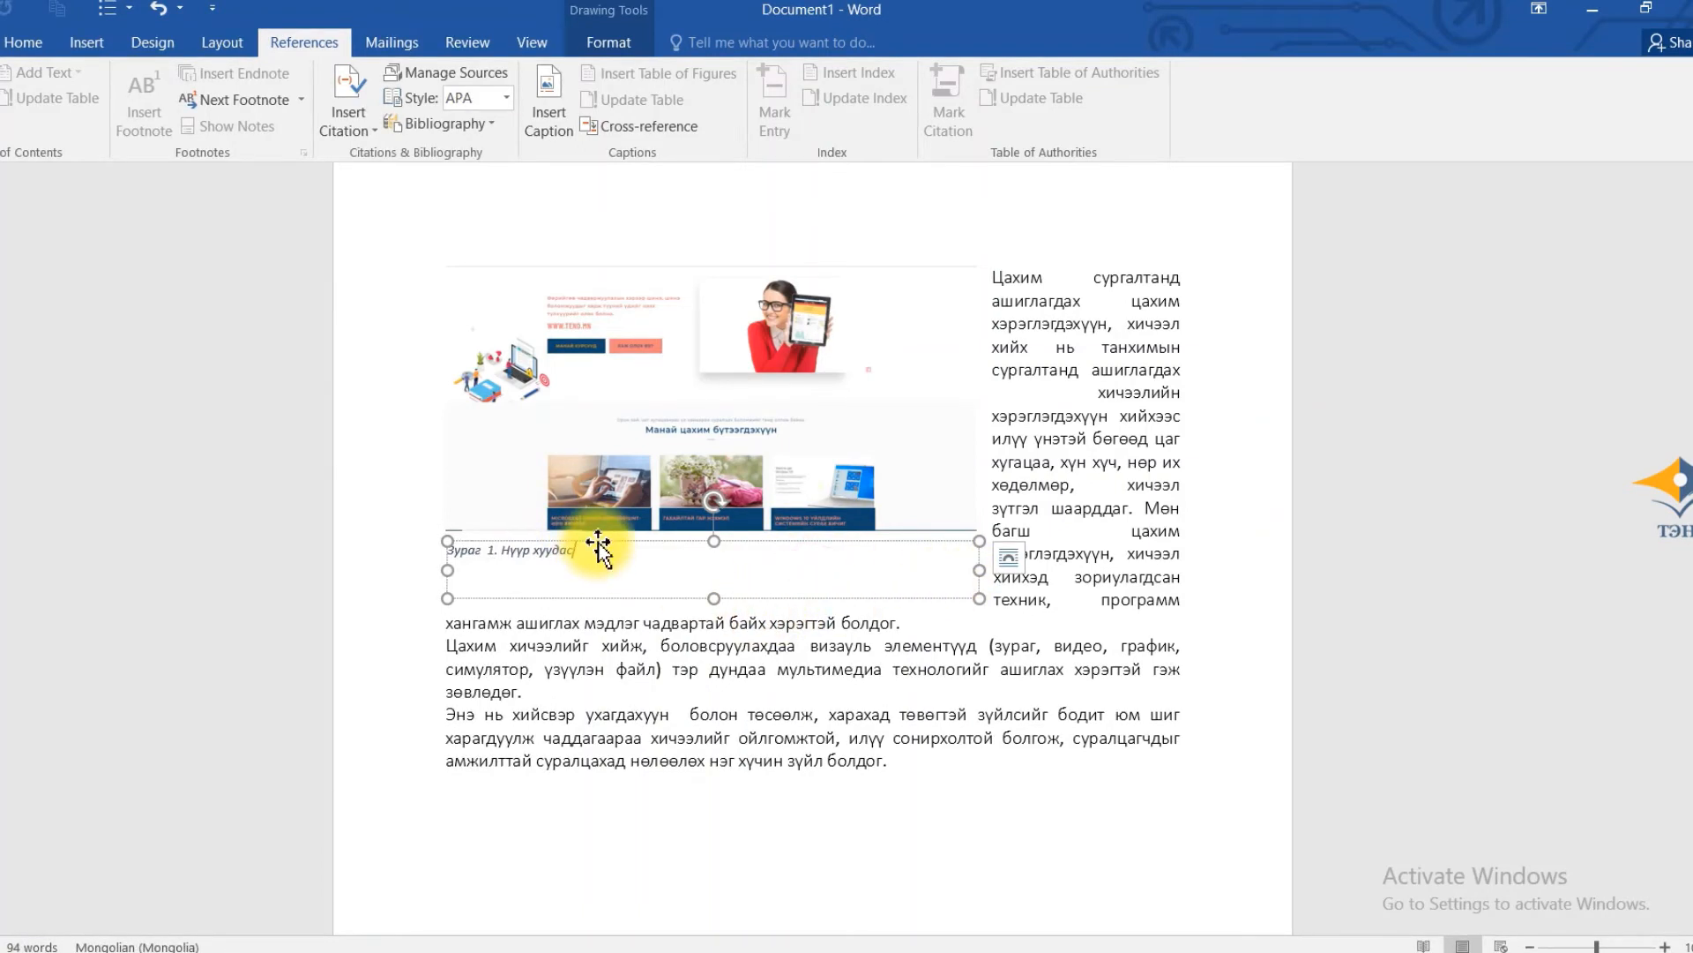
click(941, 228)
Select the number in the caption below the picture to examine how it is inserted
click(496, 549)
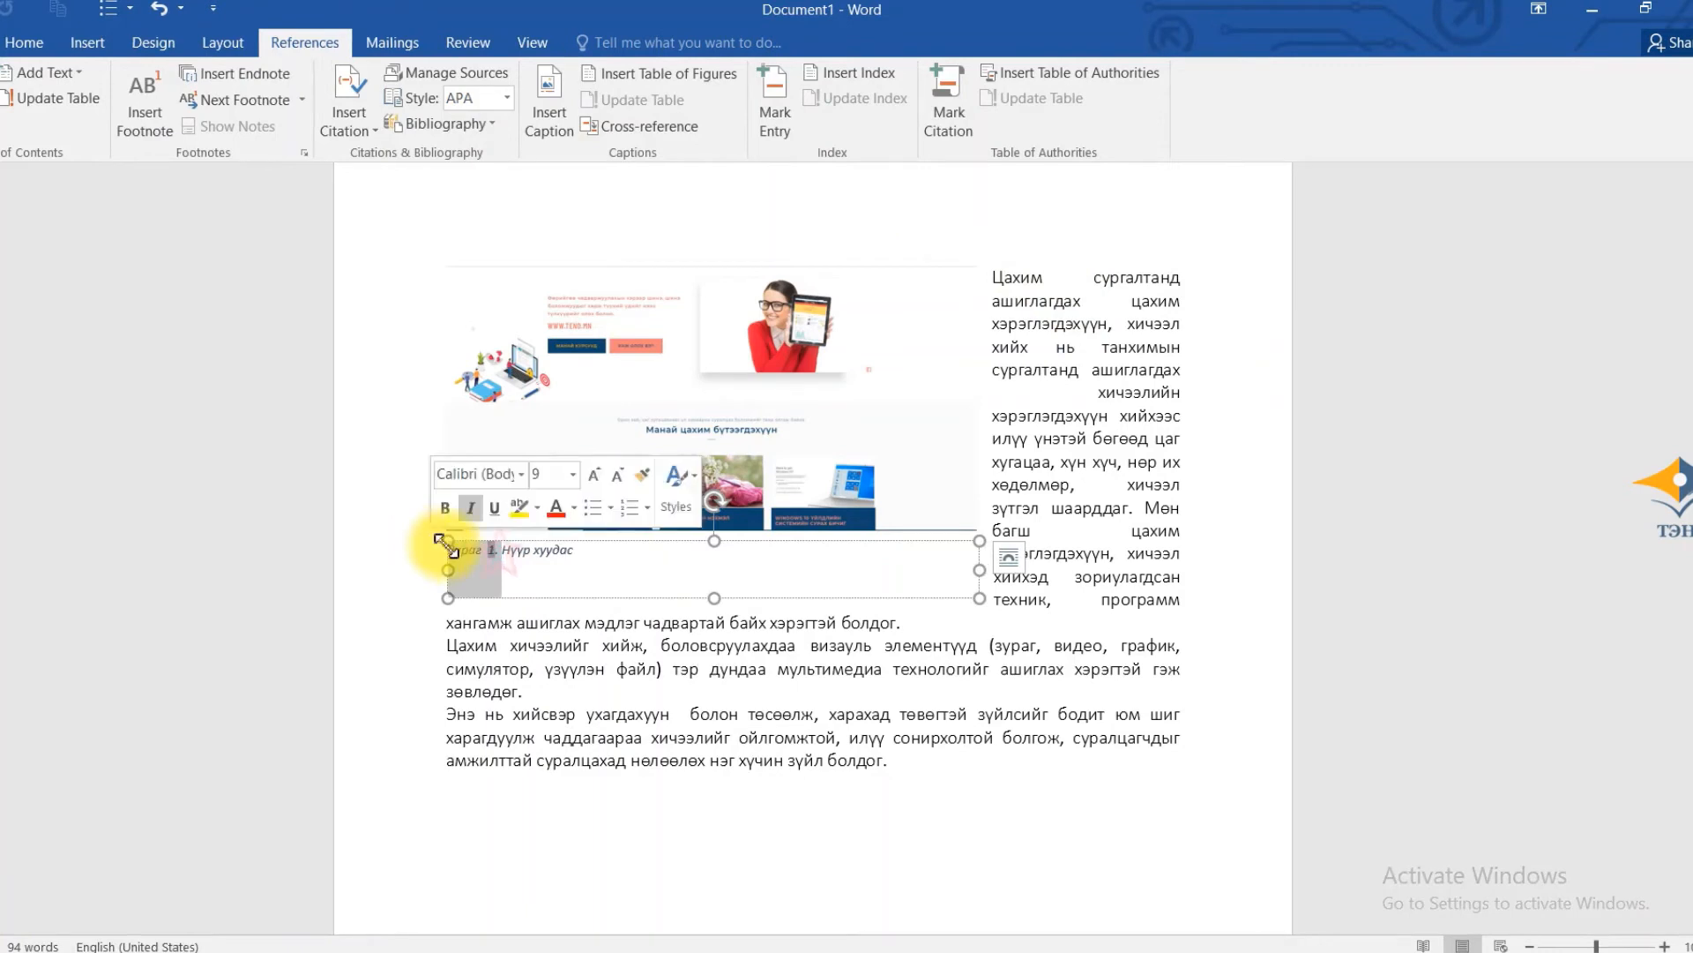
click(497, 549)
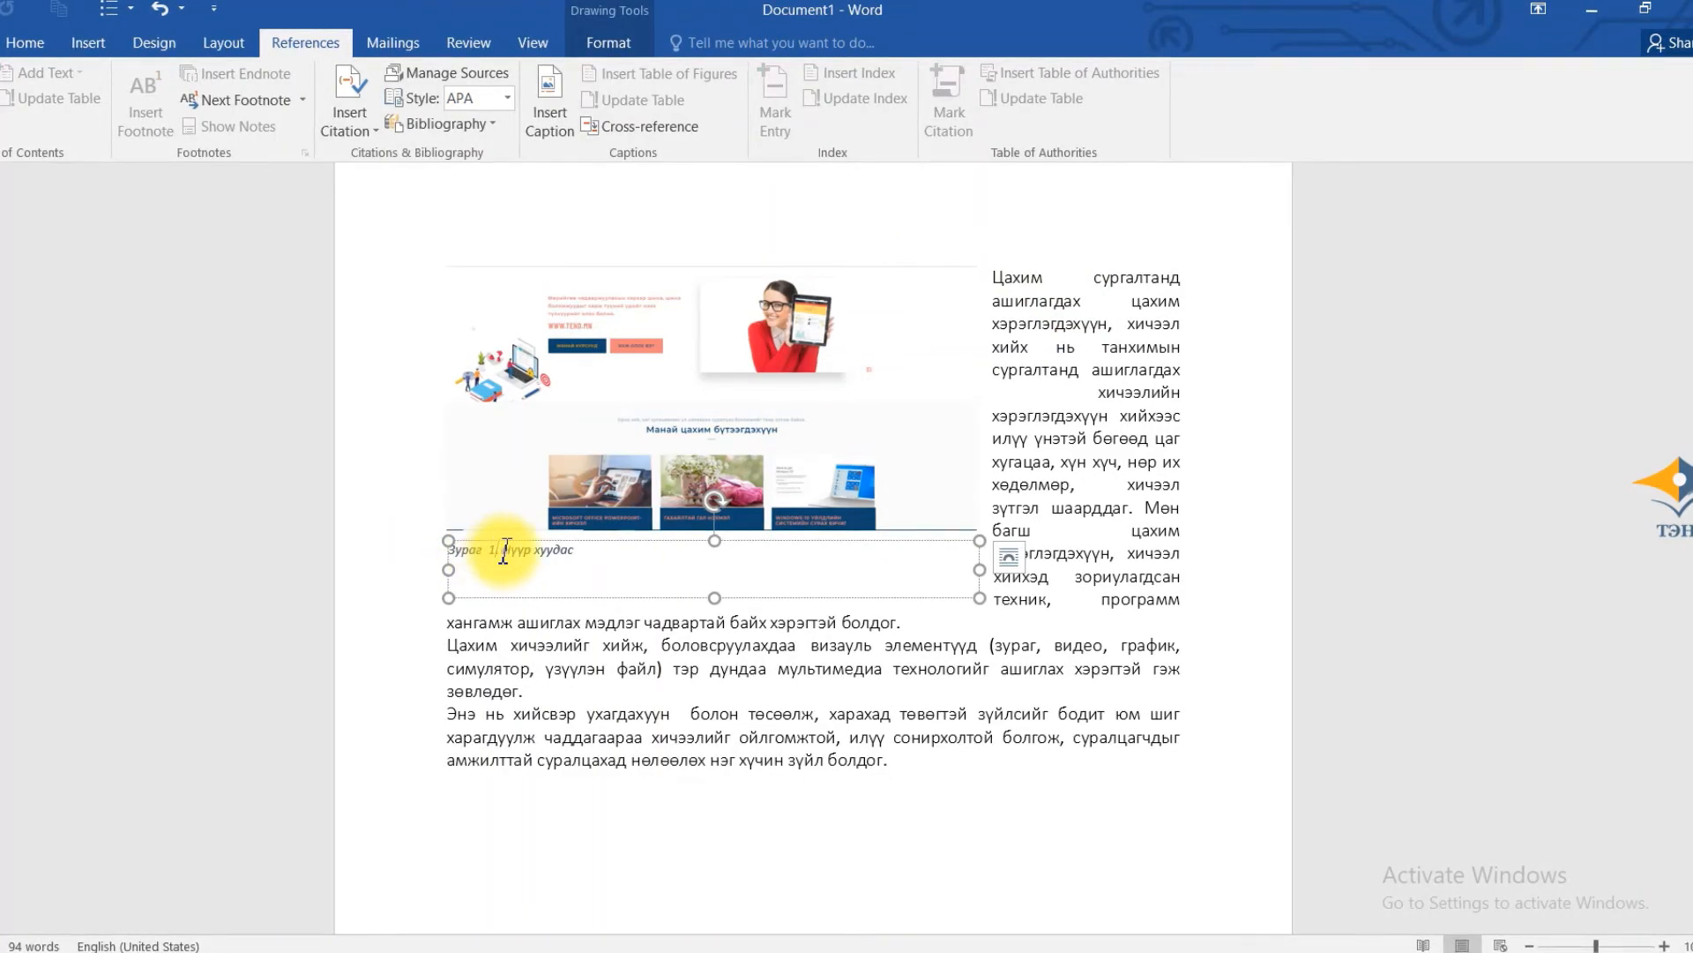
double_click(497, 548)
click(503, 552)
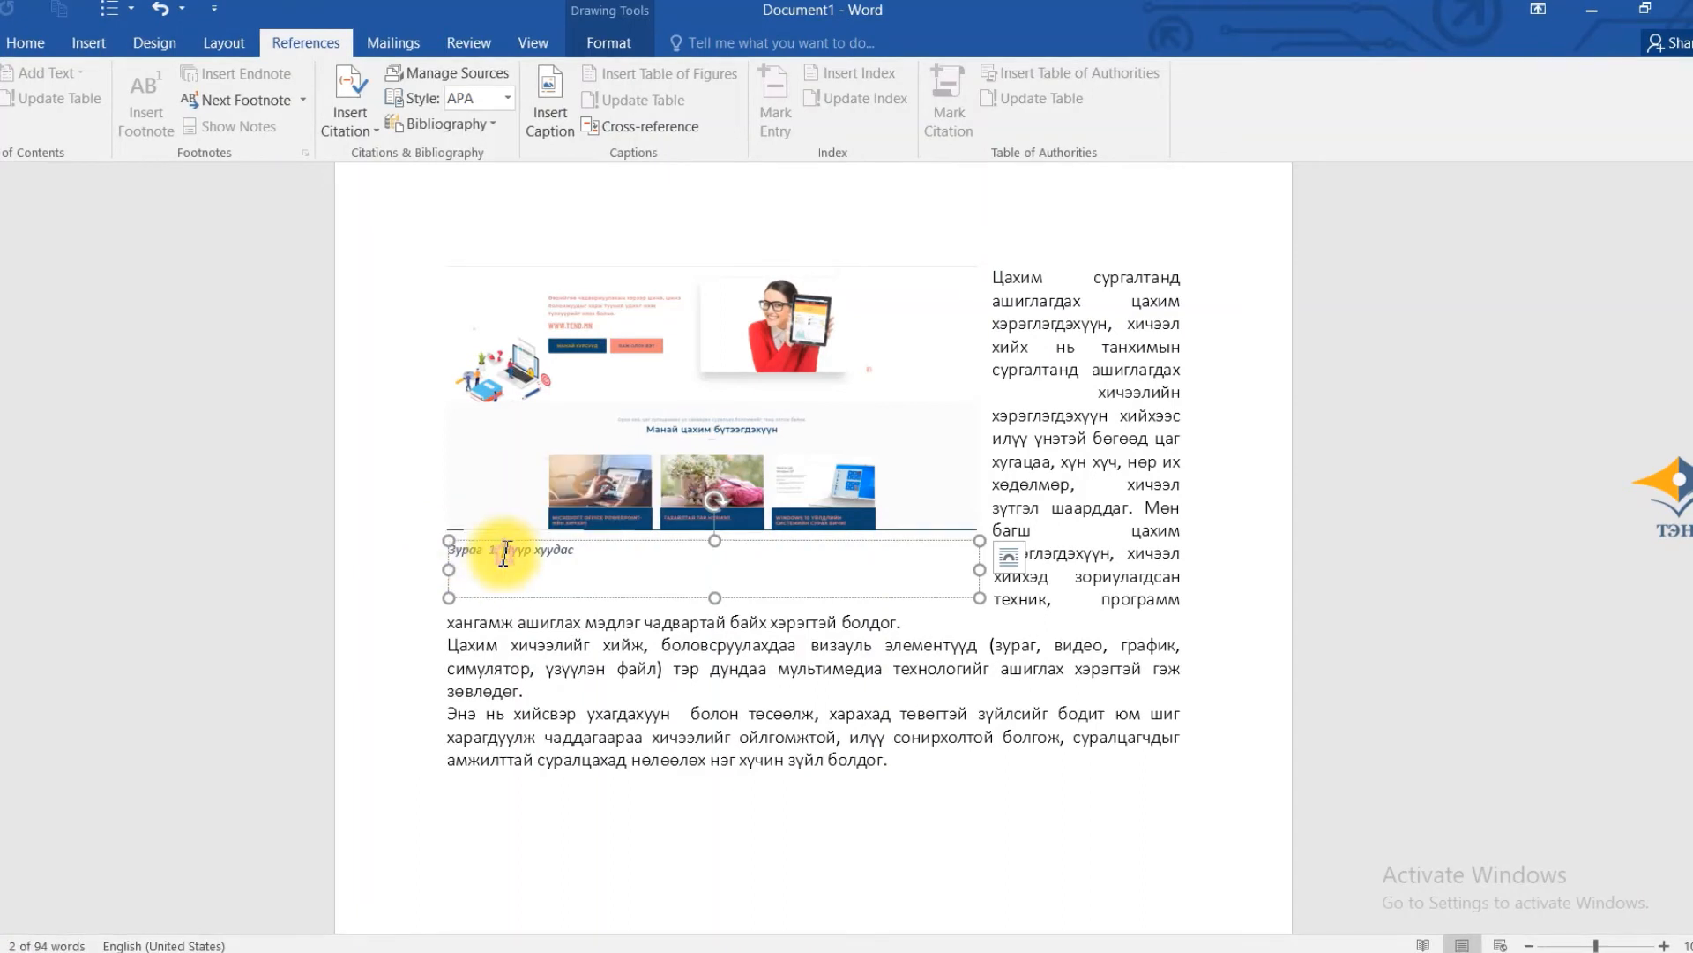
Start another caption at the empty line above the picture, creating and choosing the new label "Веб сайтны зураг"
drag(502, 551, 469, 553)
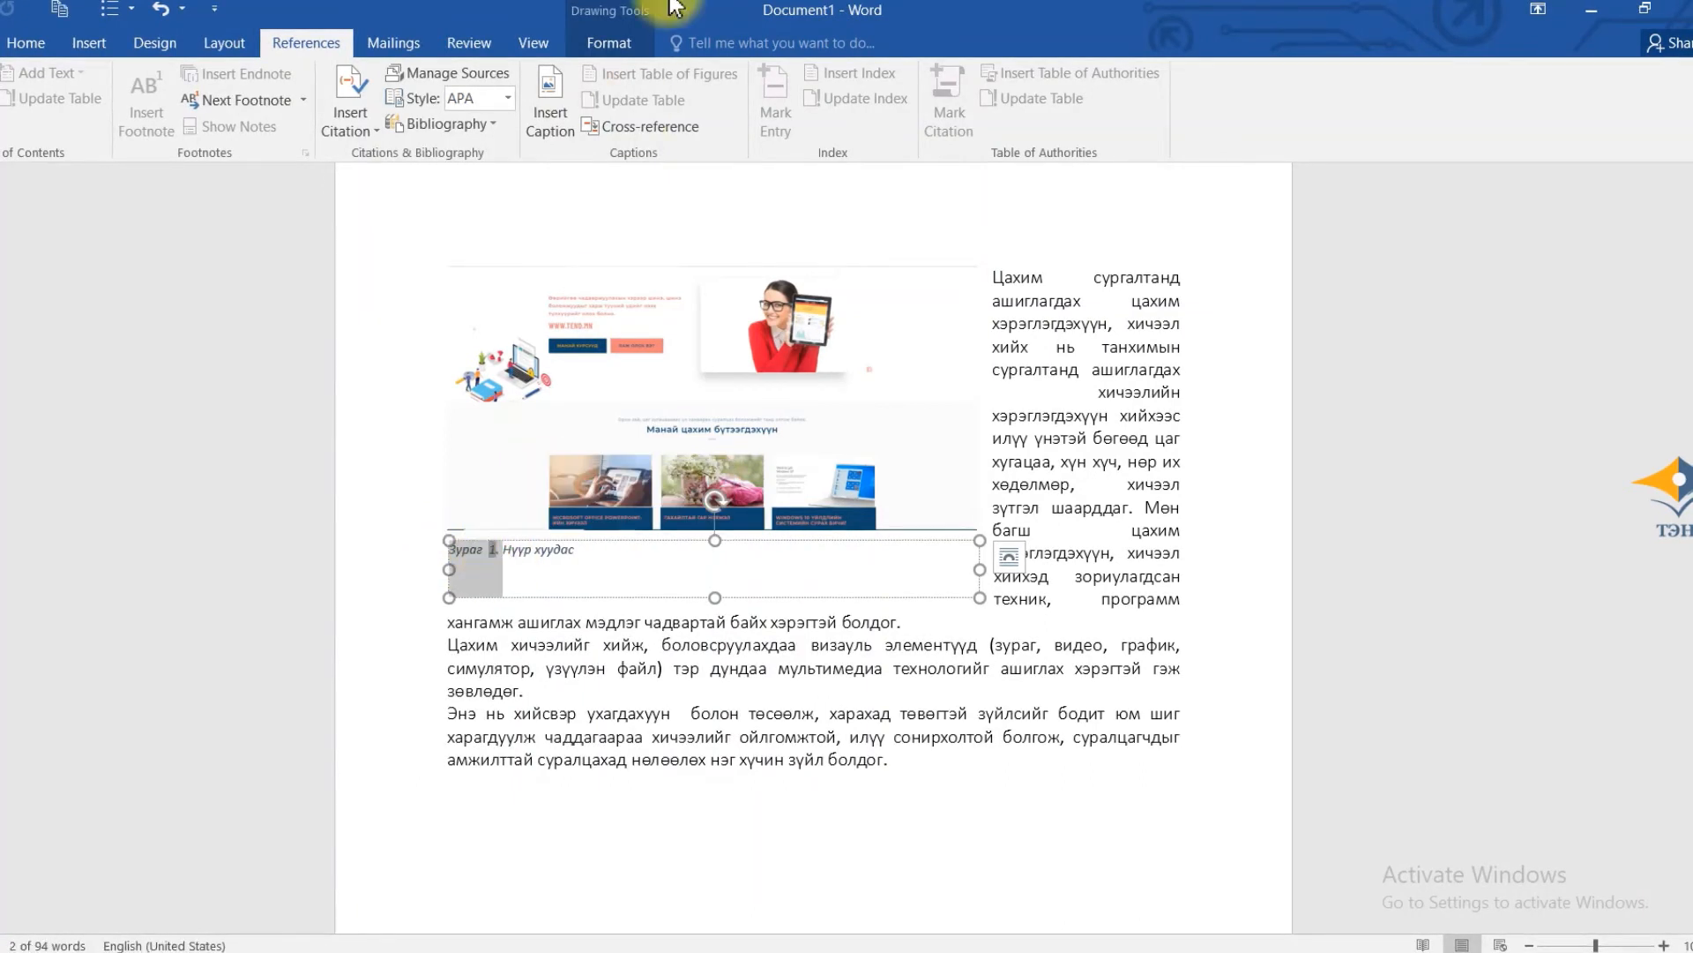
click(480, 188)
click(543, 107)
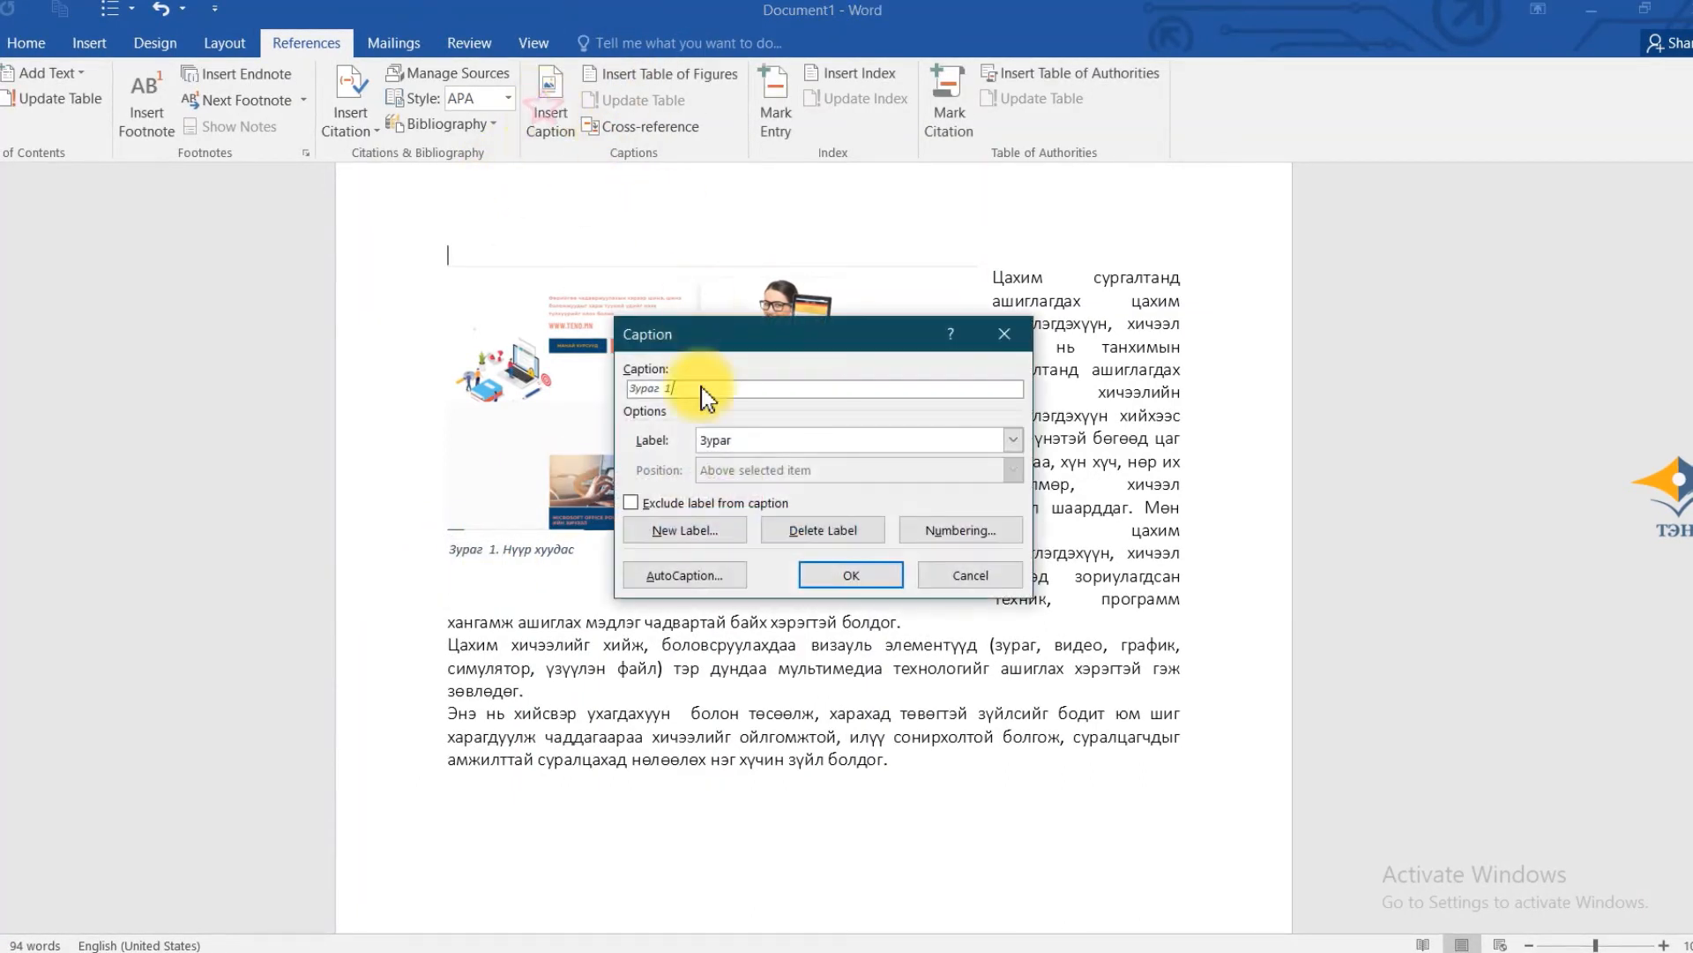
click(642, 530)
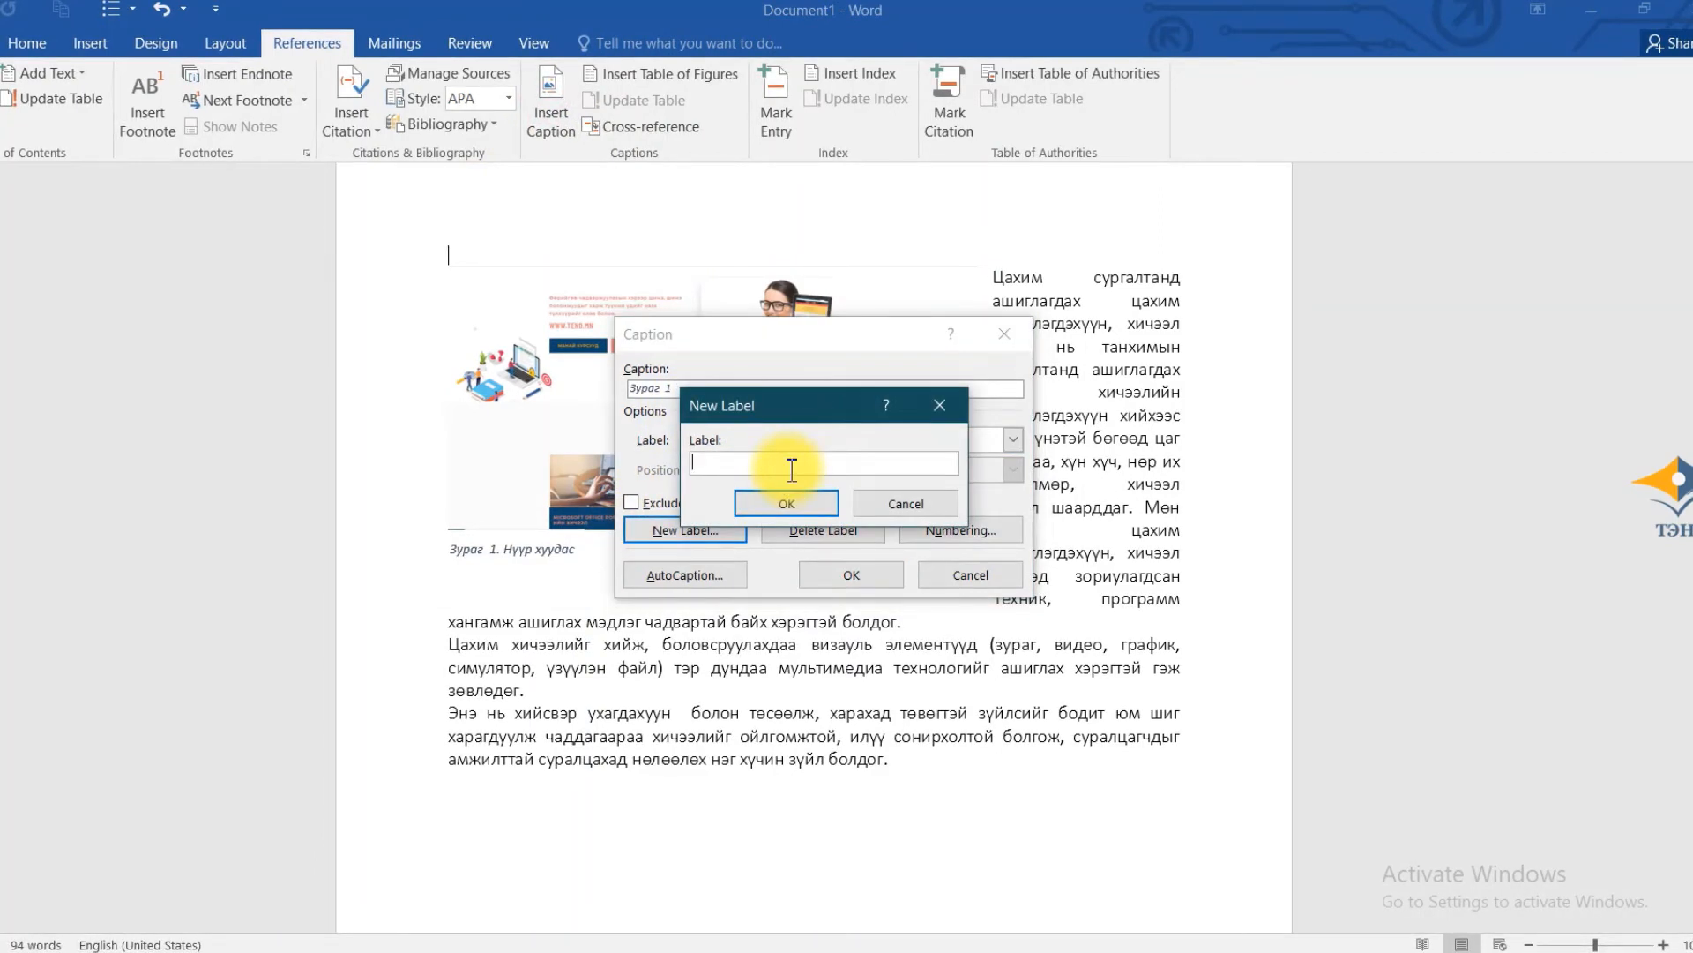
text(Веб сайтны зураг)
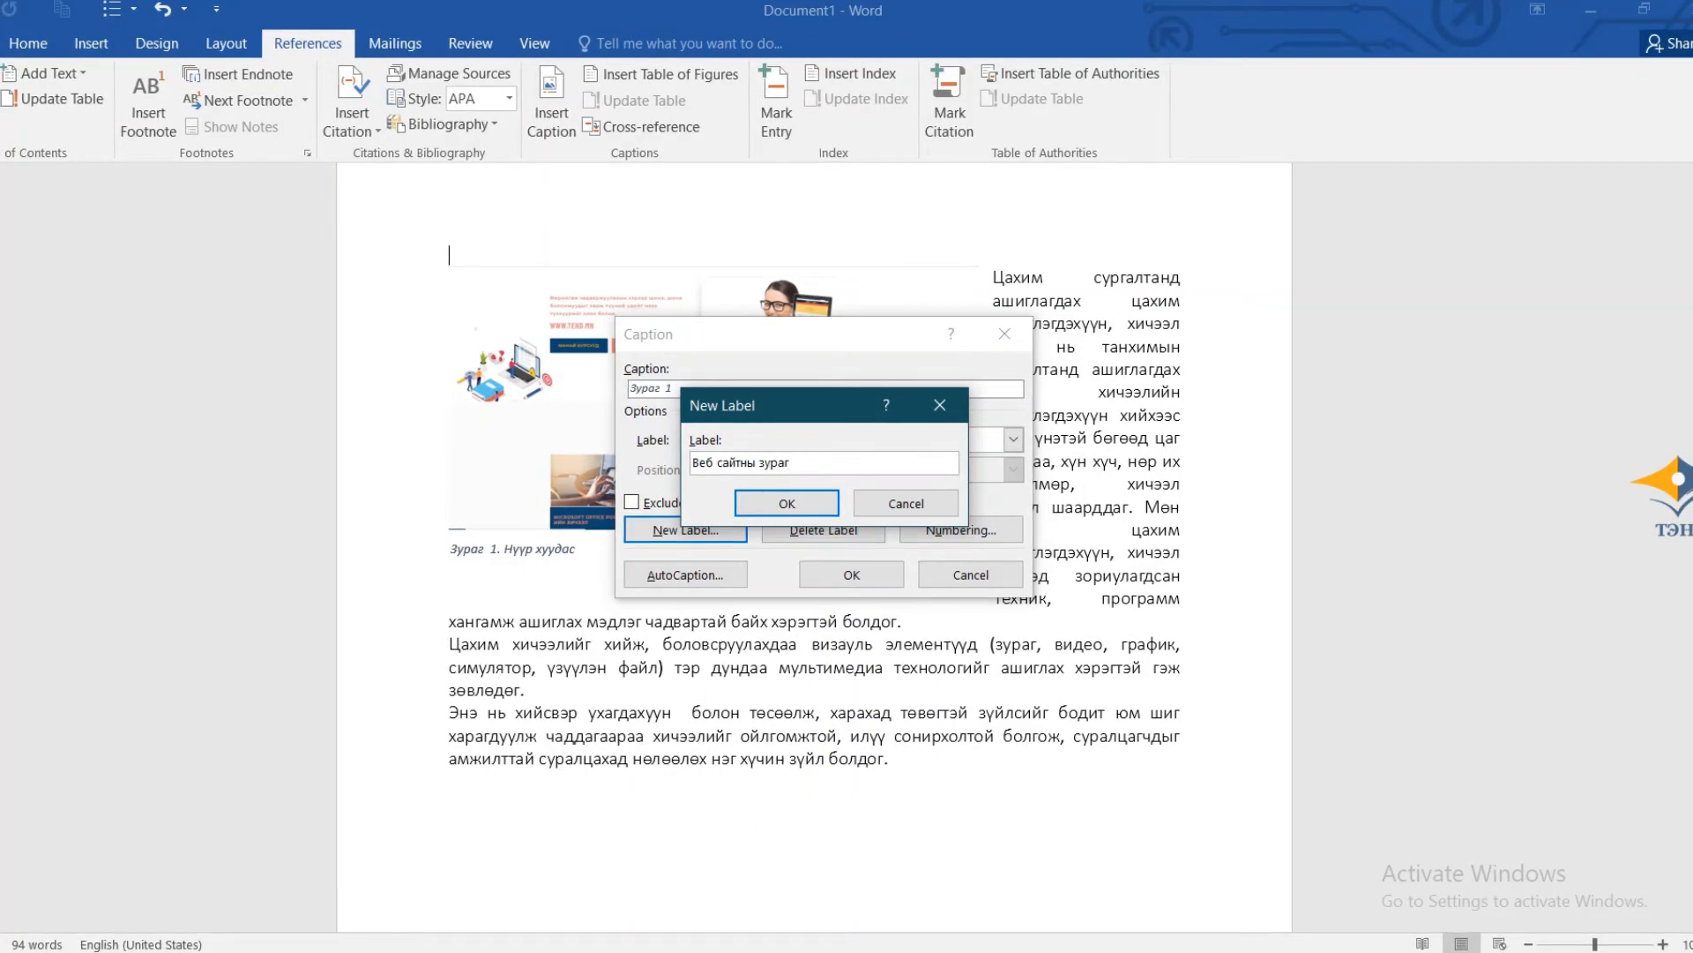
click(815, 510)
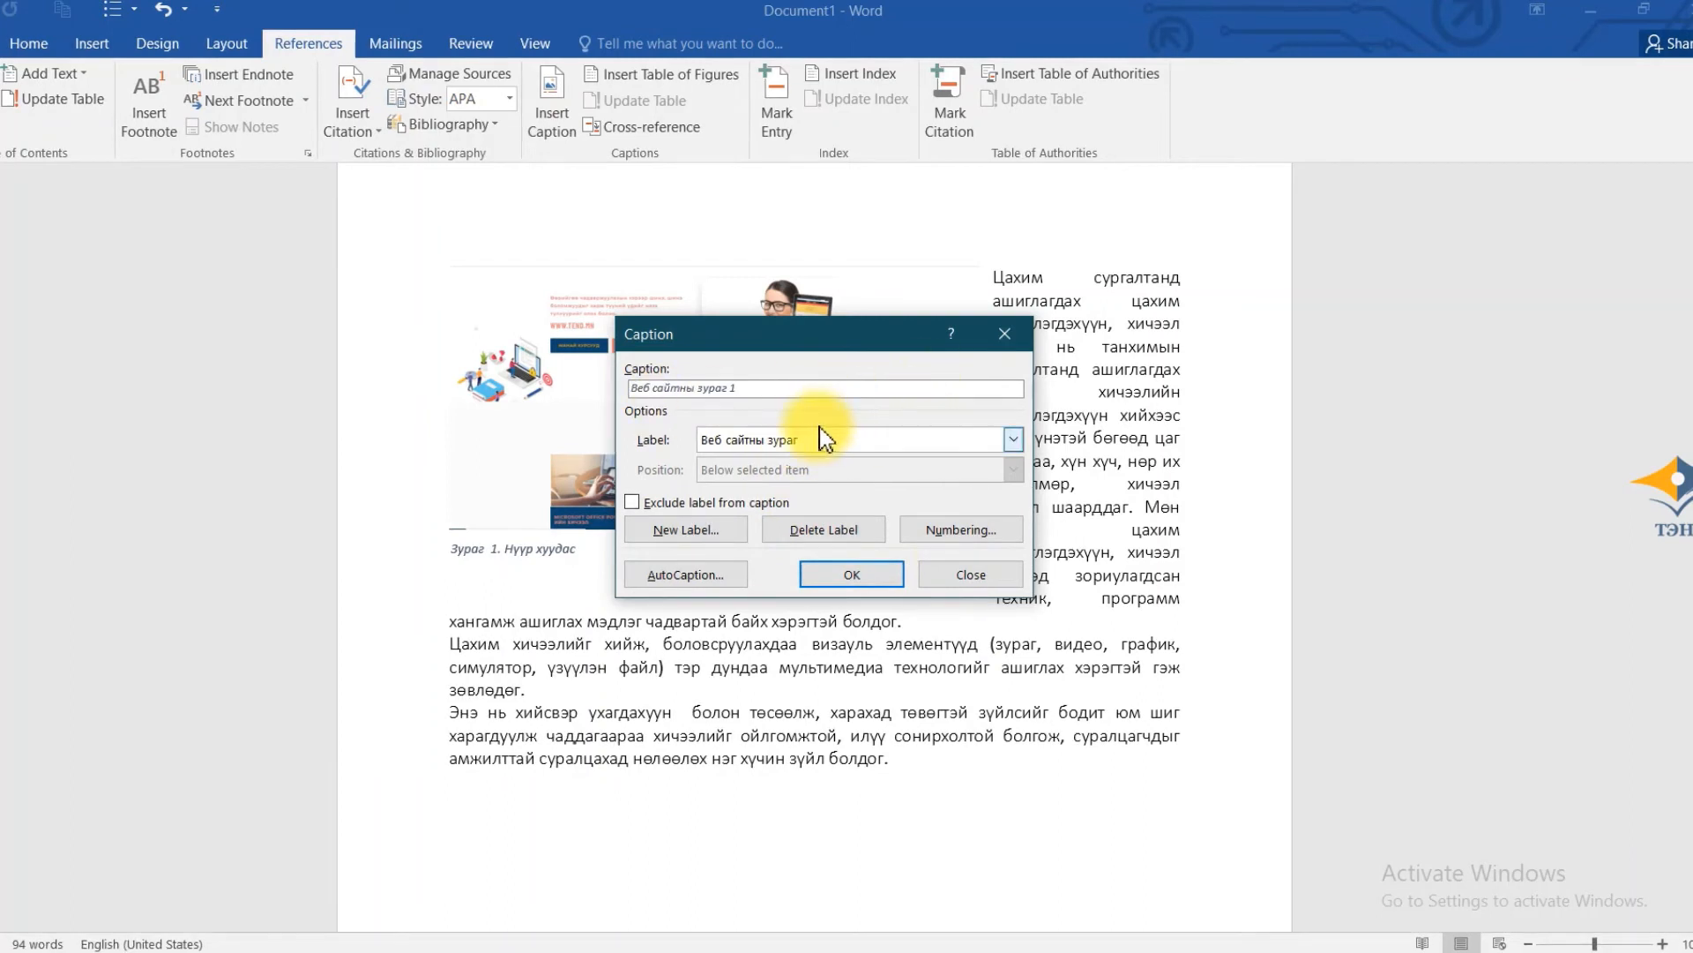
click(1015, 440)
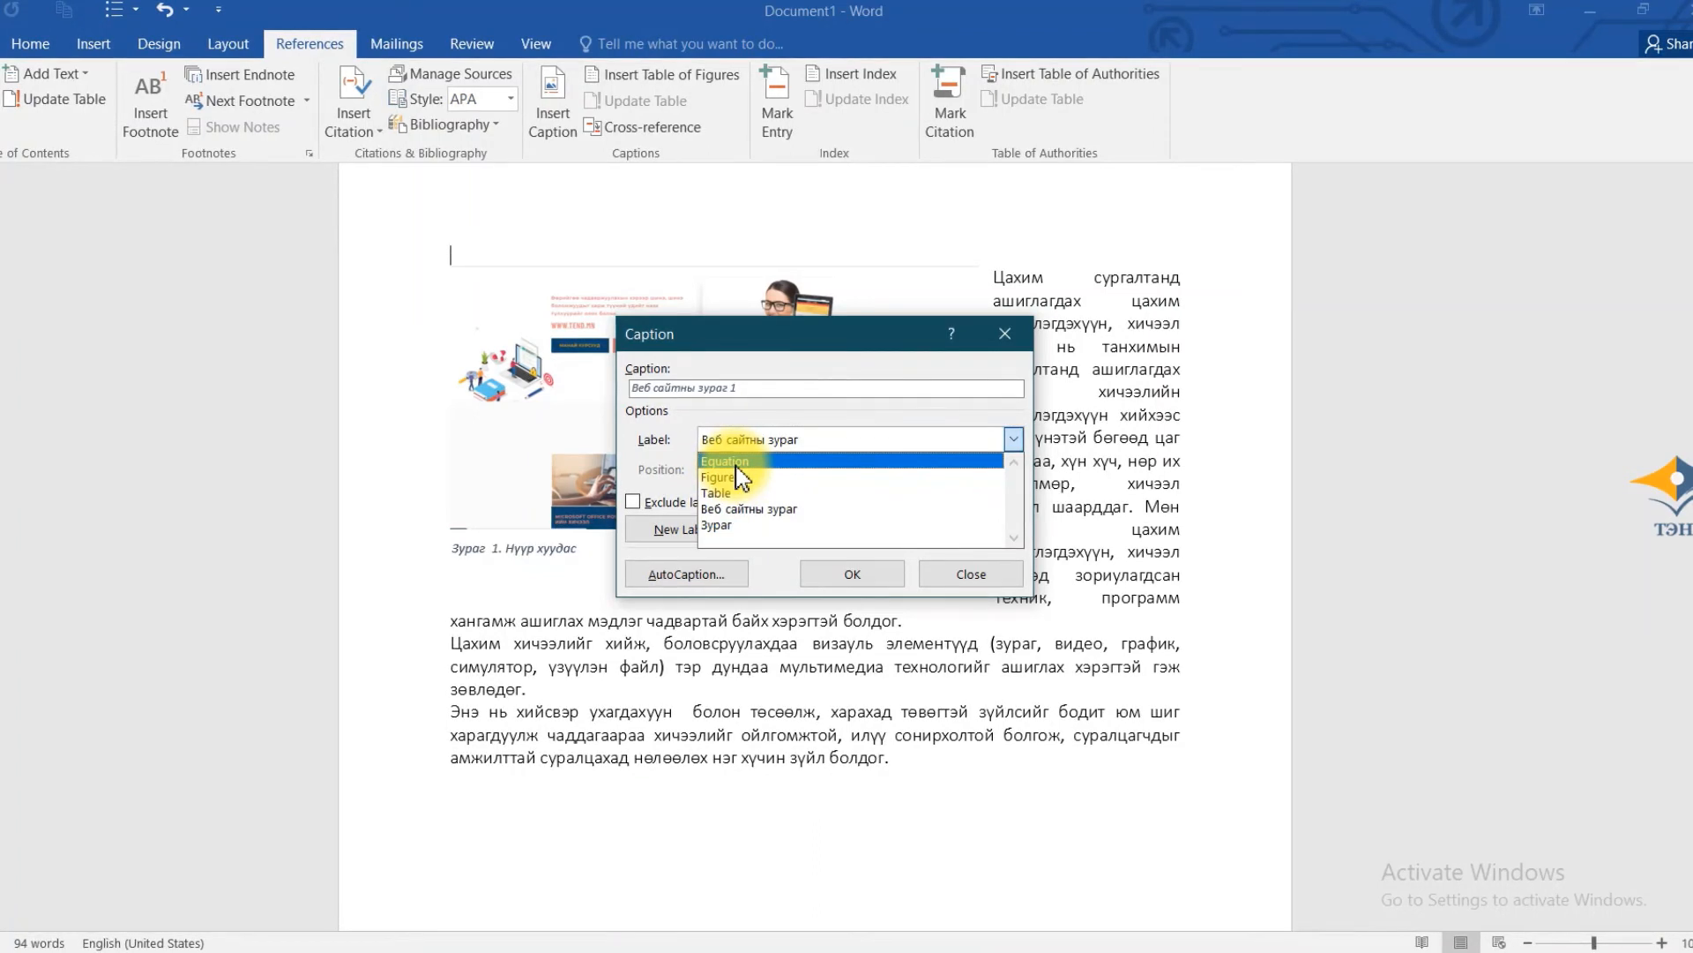
click(754, 511)
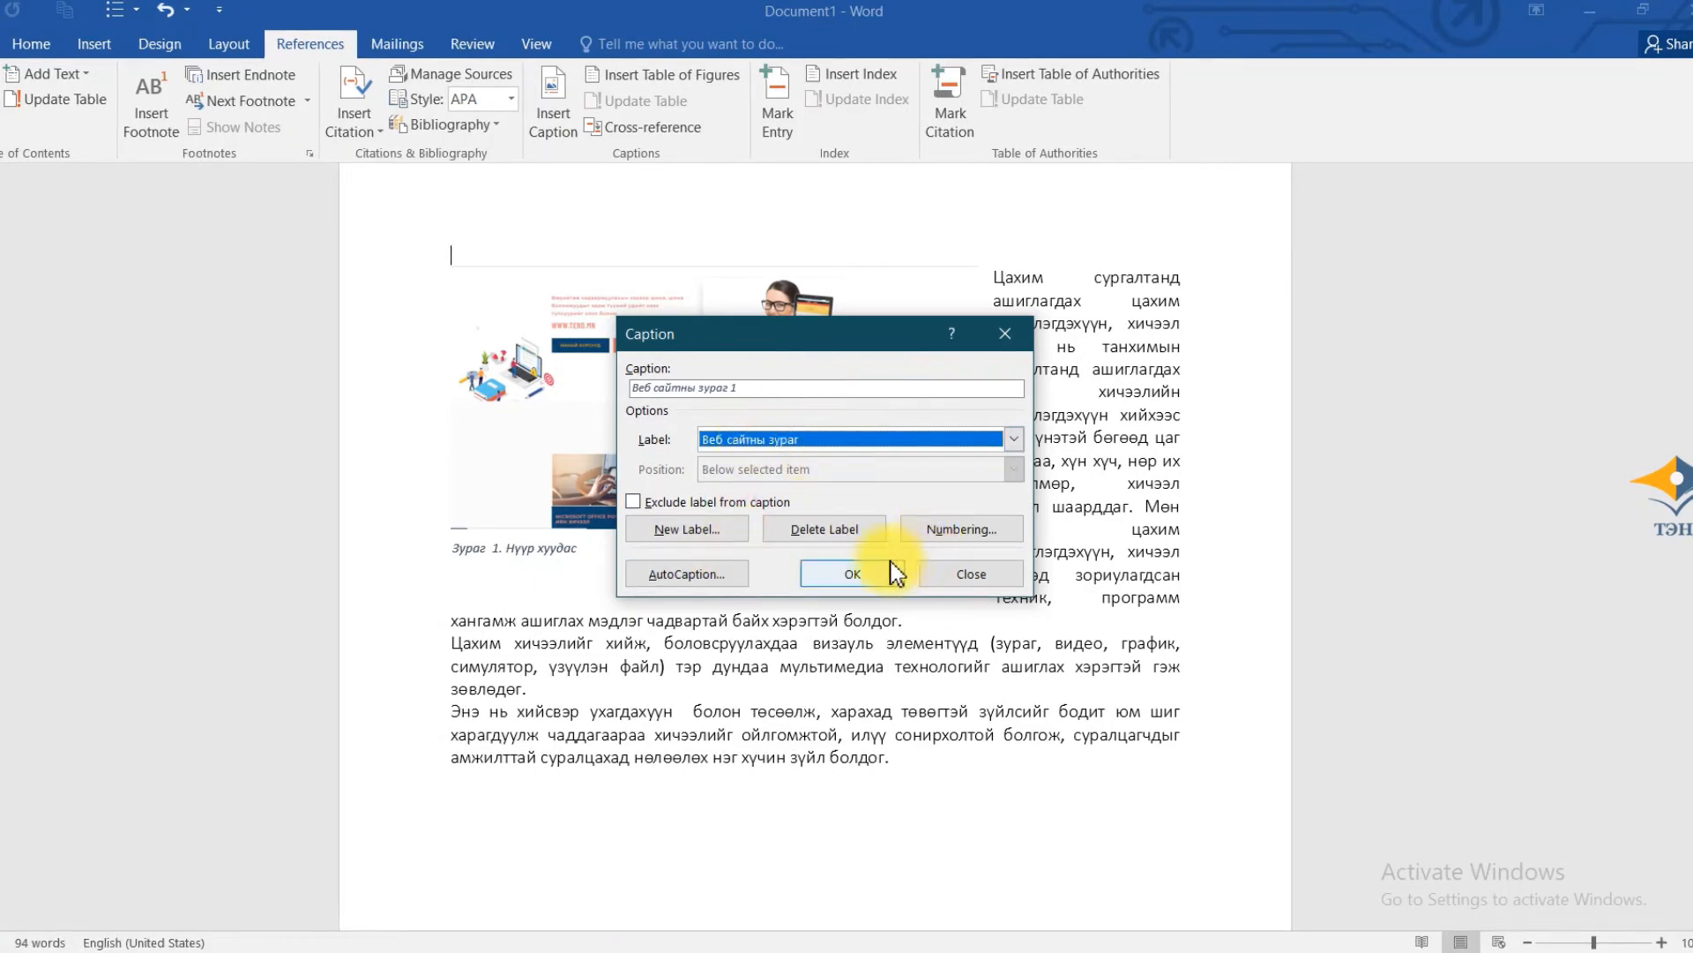
Set the caption numbering format to a, b, c, … without including the chapter number
click(973, 529)
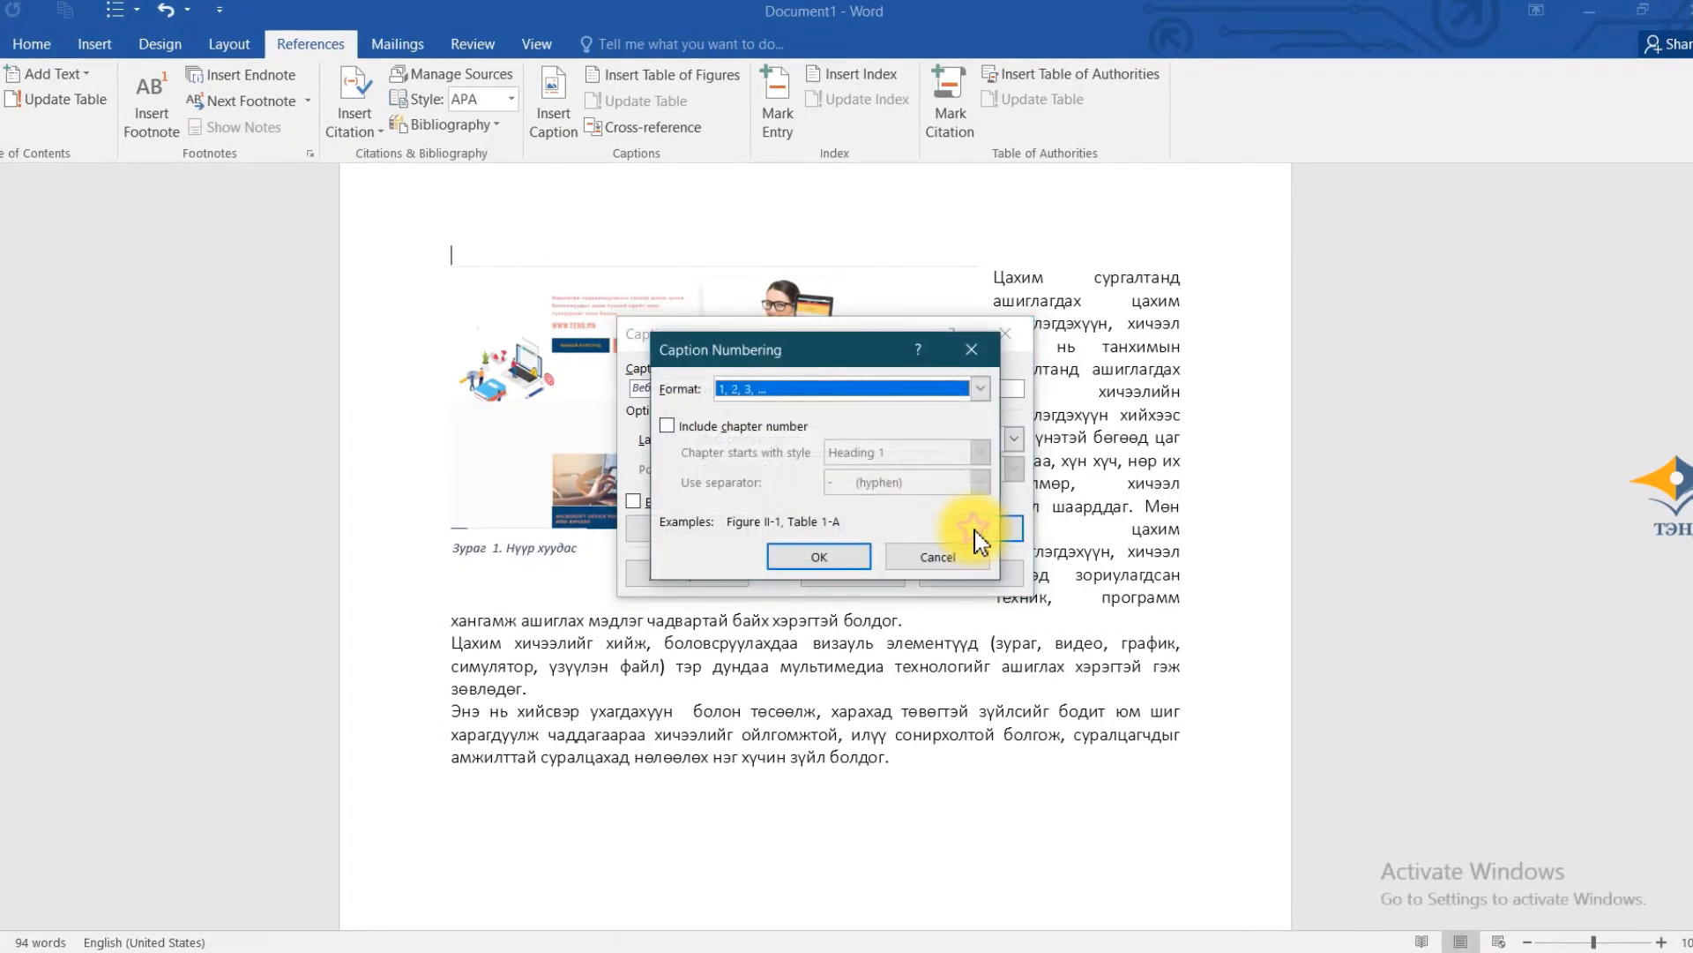
click(981, 388)
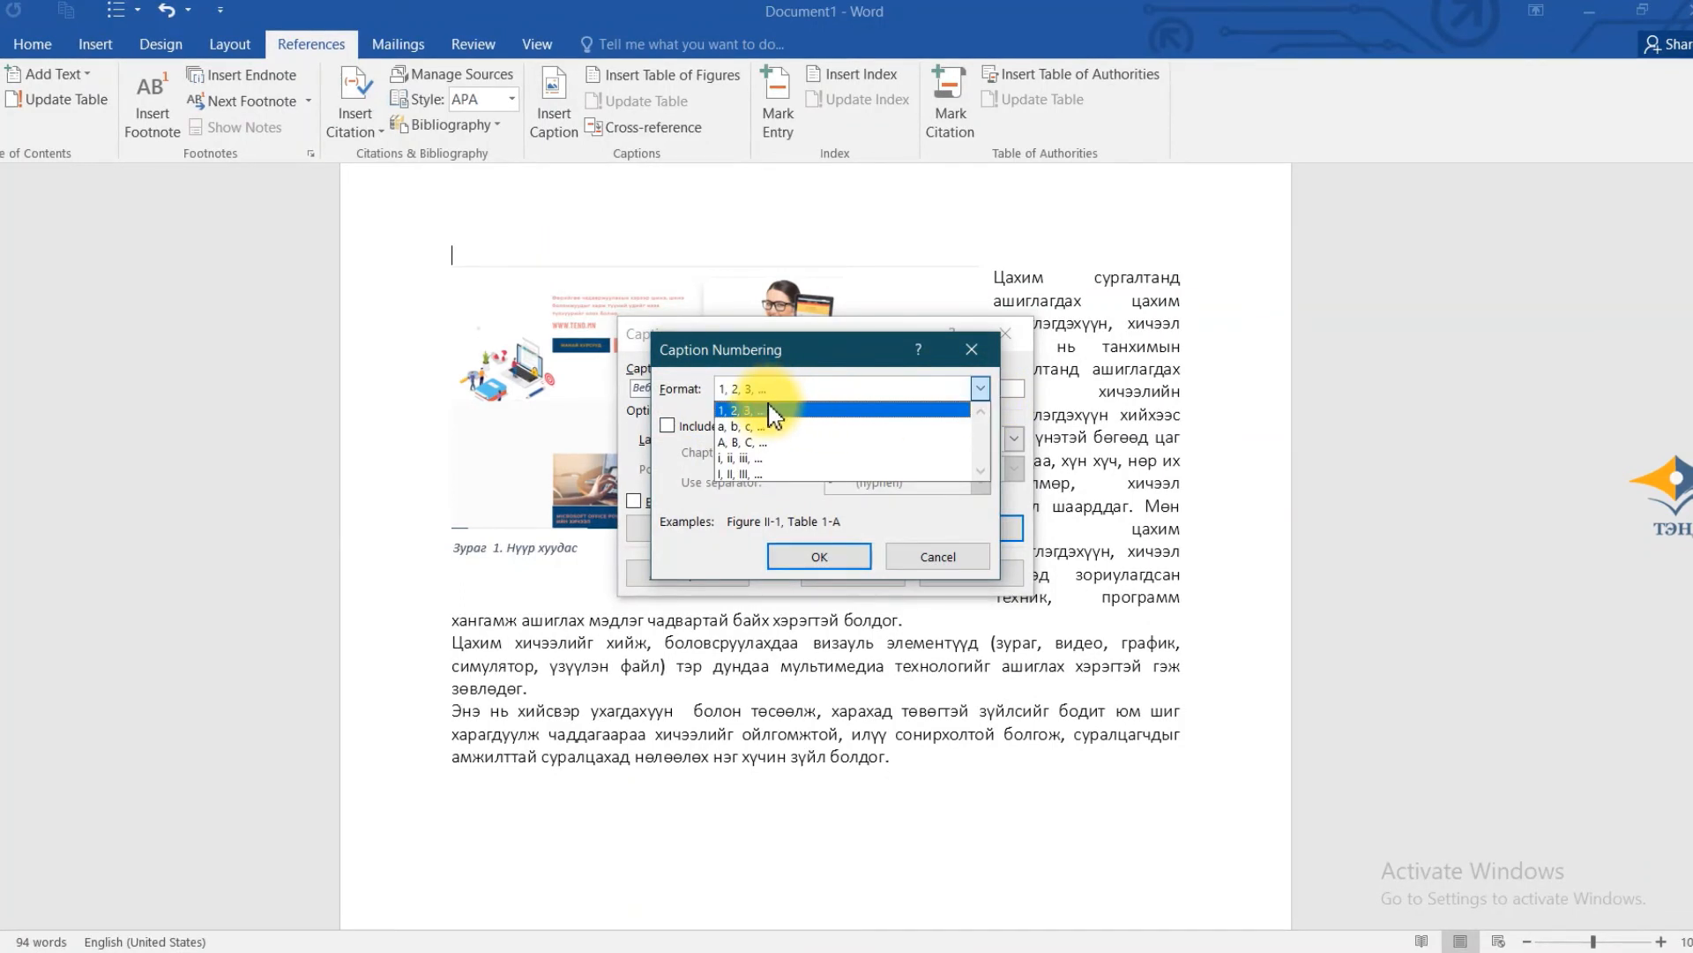
click(767, 406)
click(975, 389)
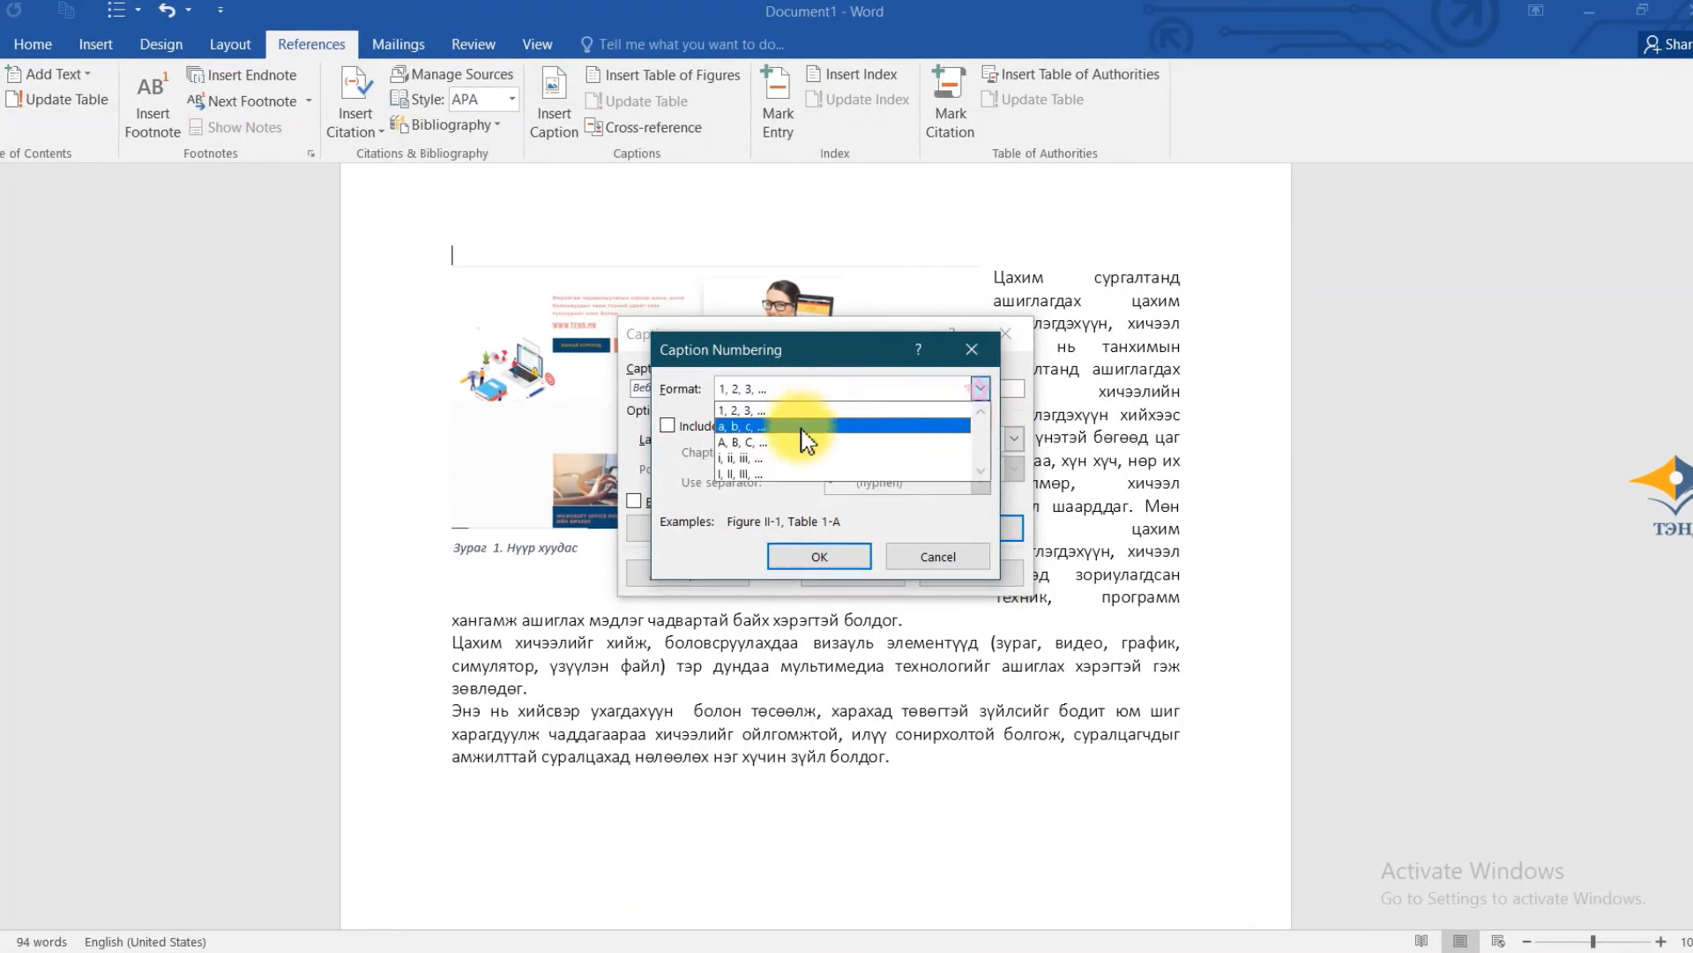
click(801, 427)
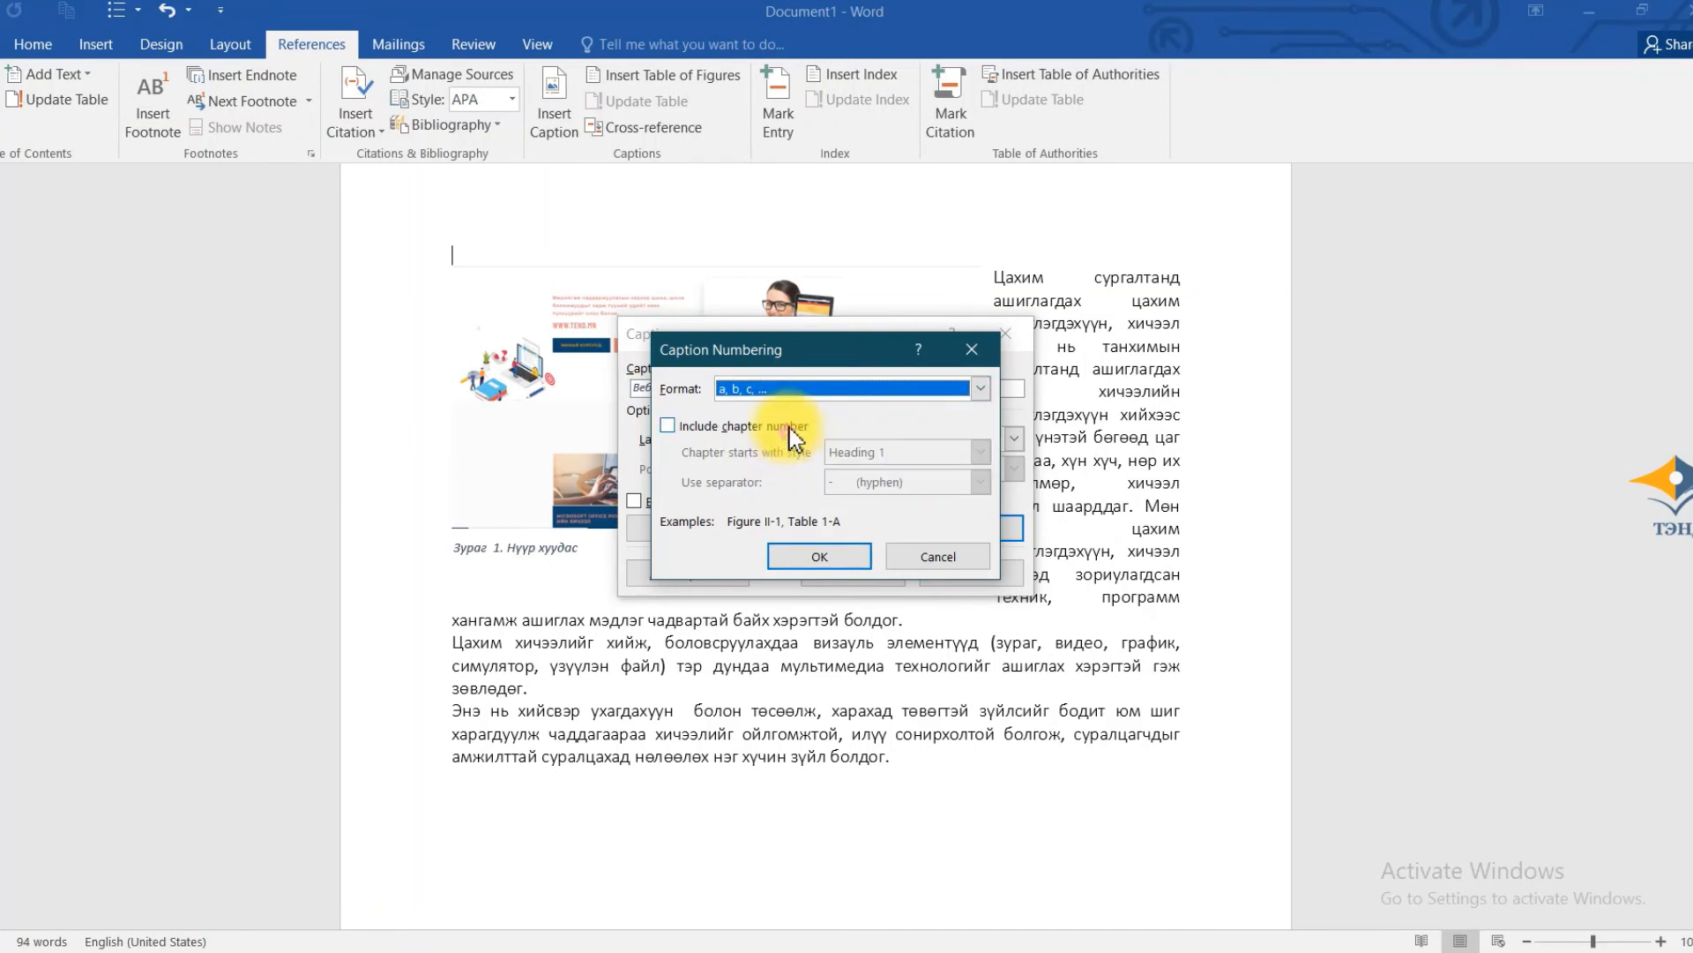
click(670, 429)
click(980, 482)
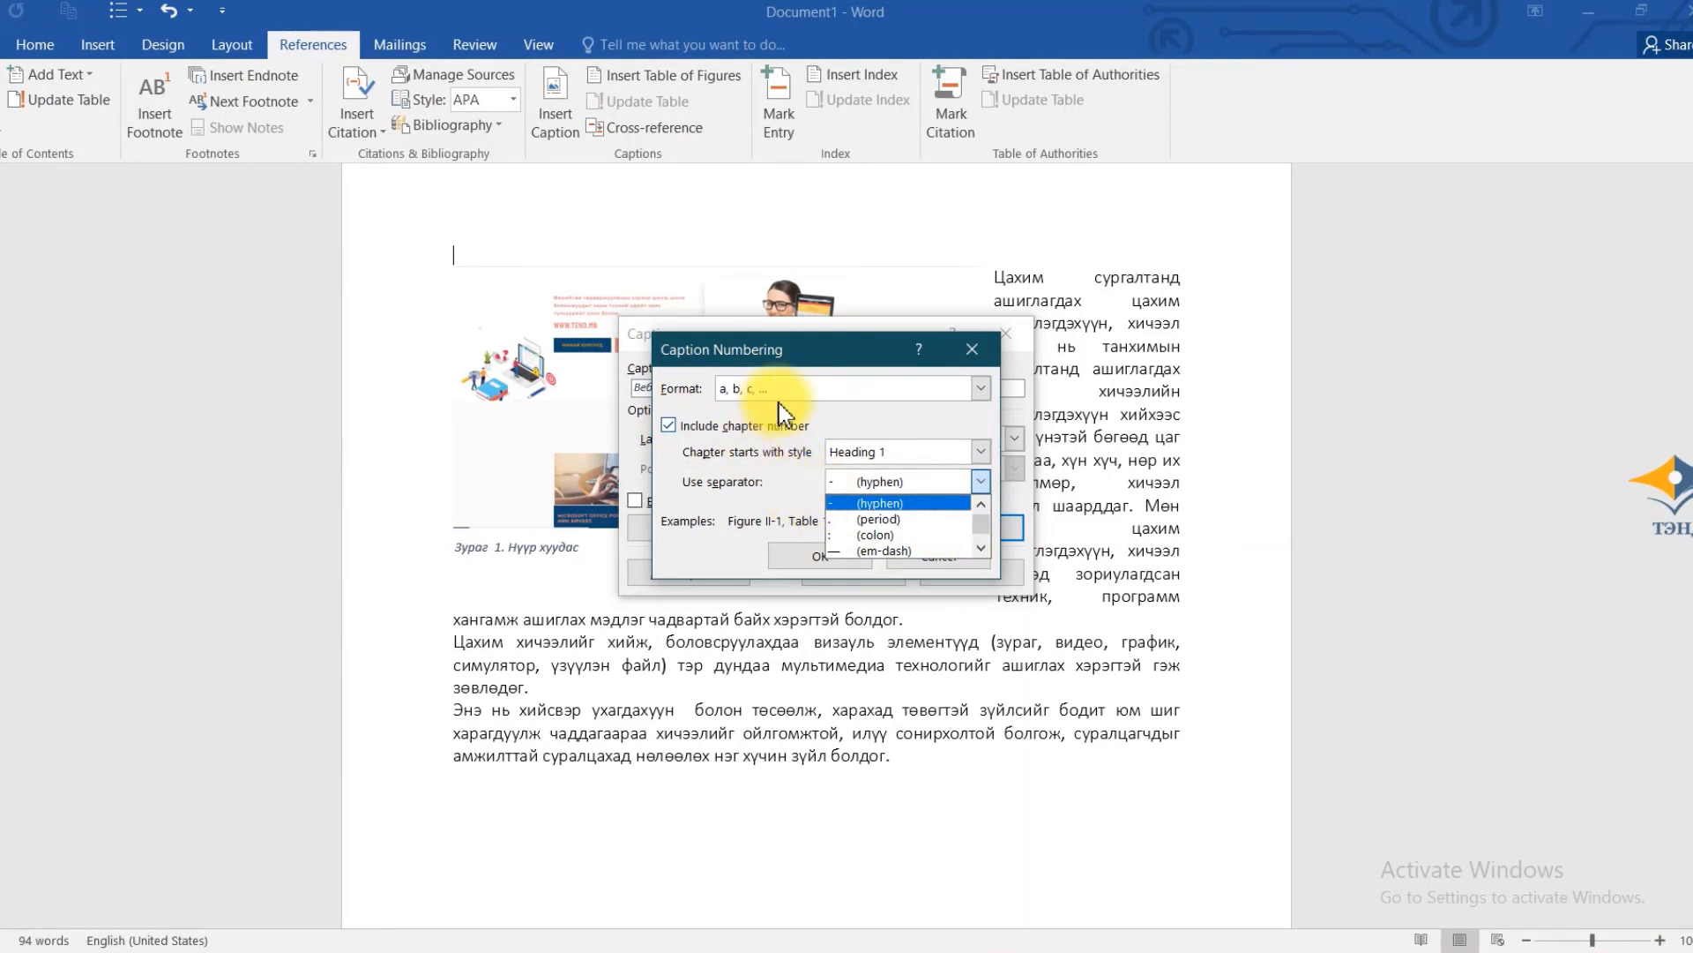
click(673, 426)
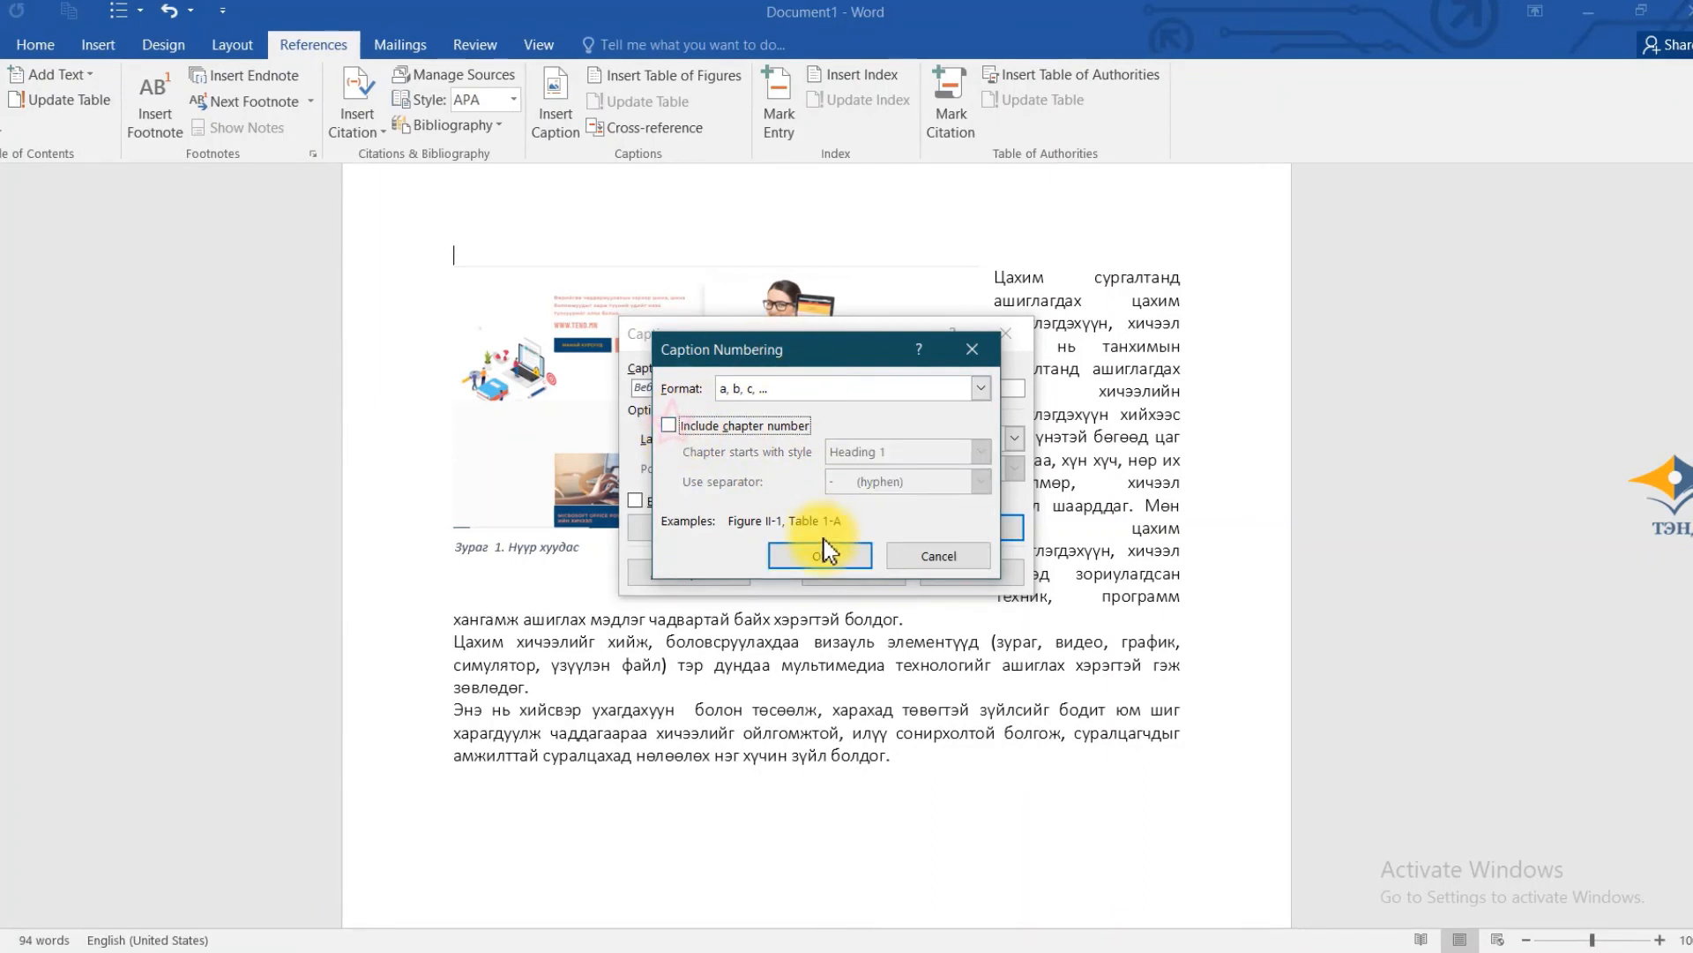
click(981, 389)
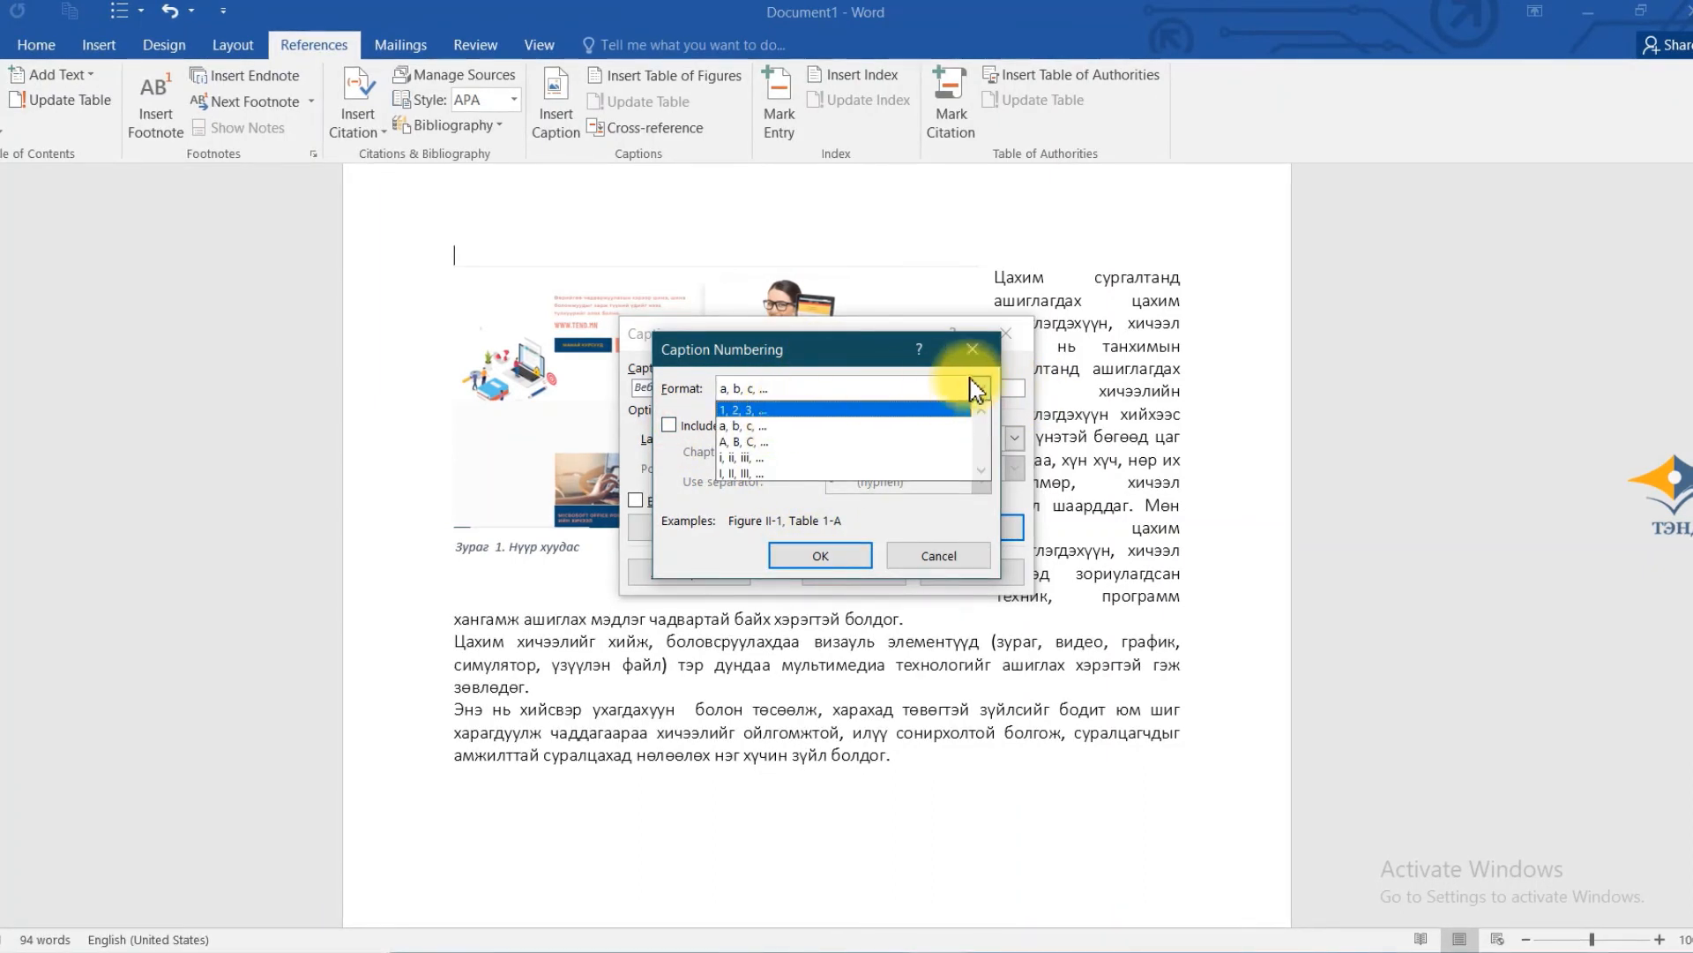
click(807, 426)
click(829, 555)
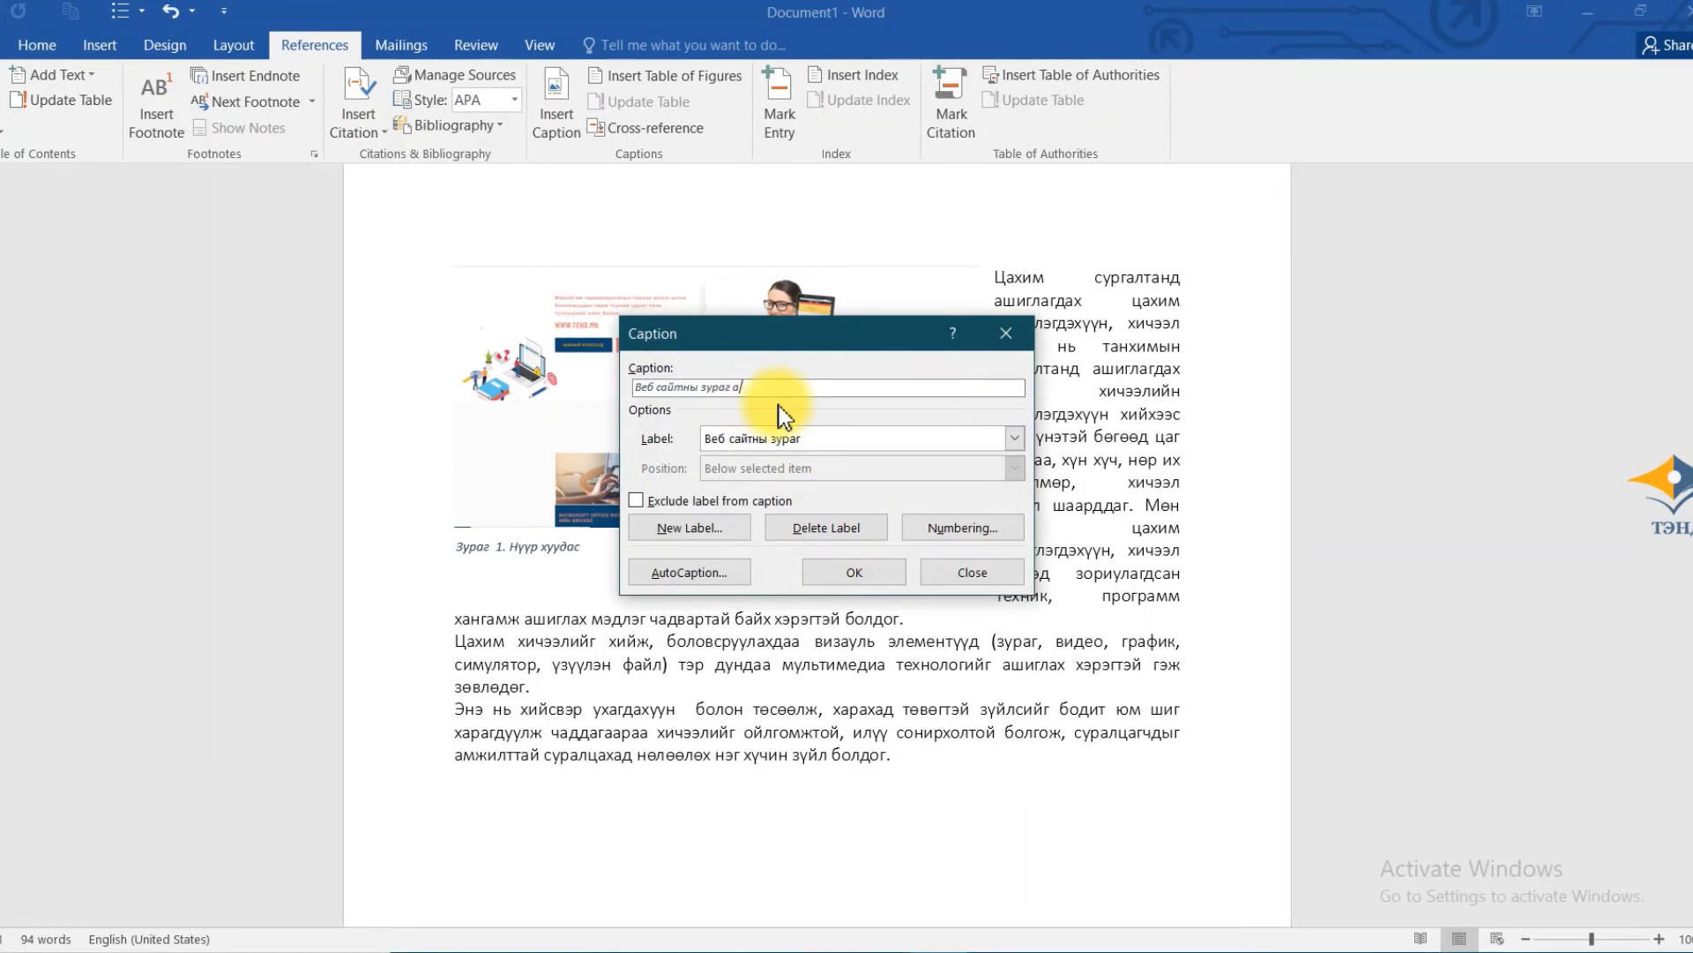
Complete the caption with ". Нүүр хуудасны зураг" after its label and number, and insert it above the picture
text(. Нуур)
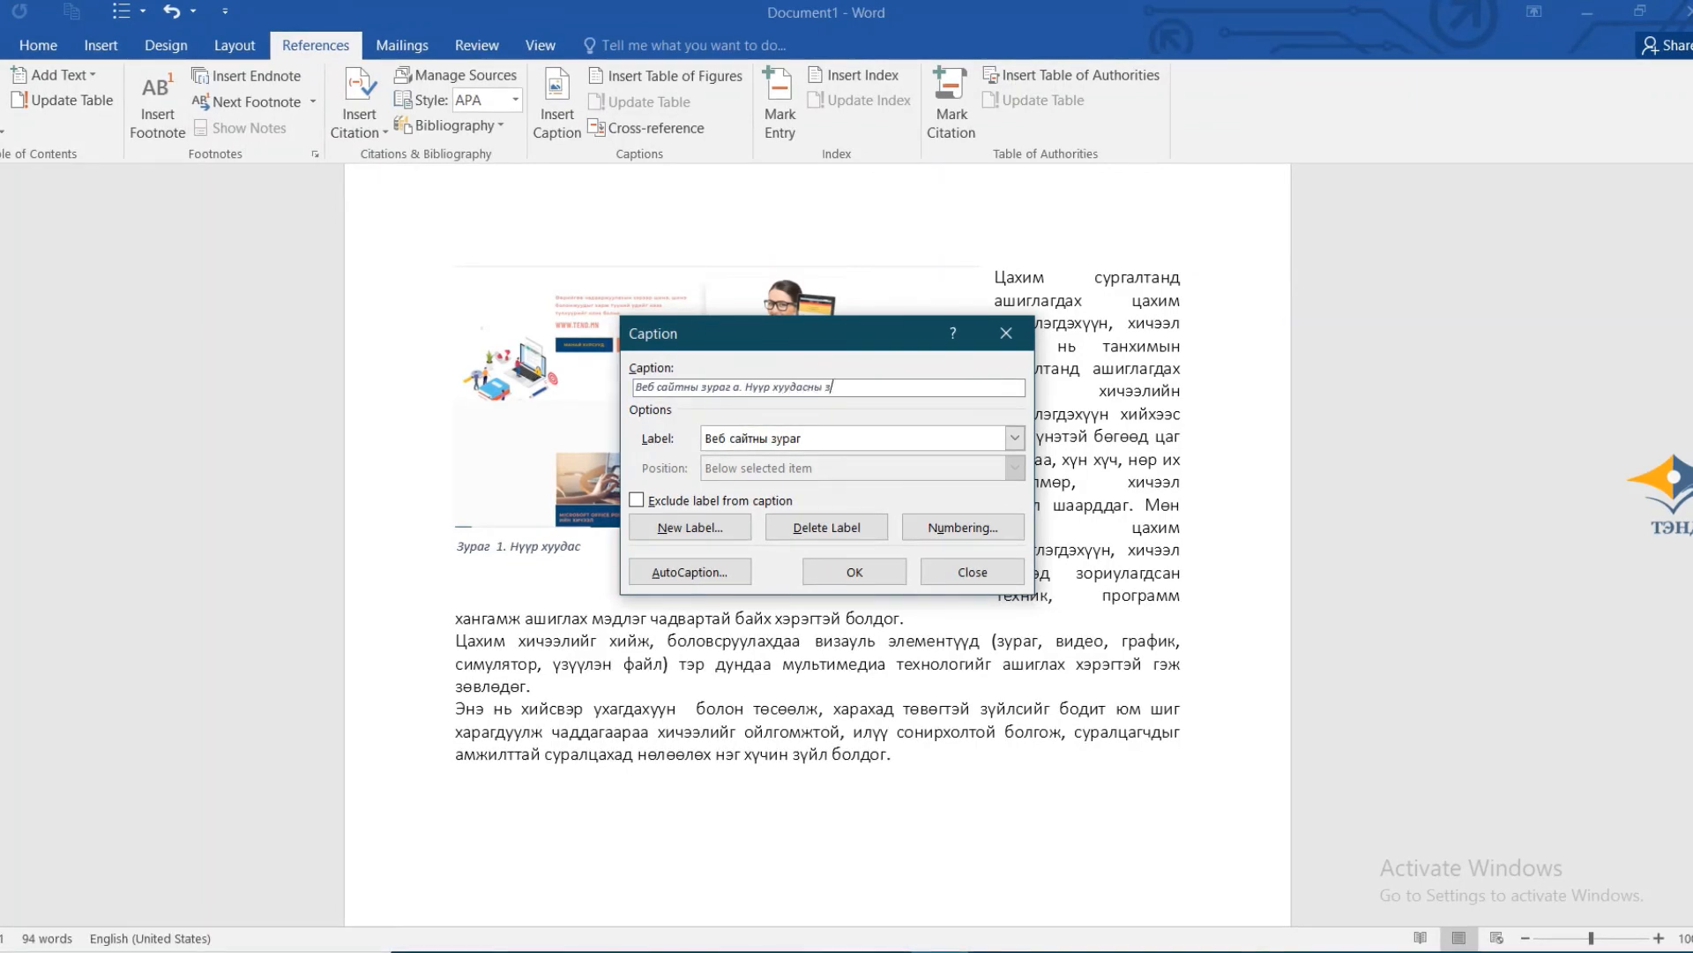
click(854, 572)
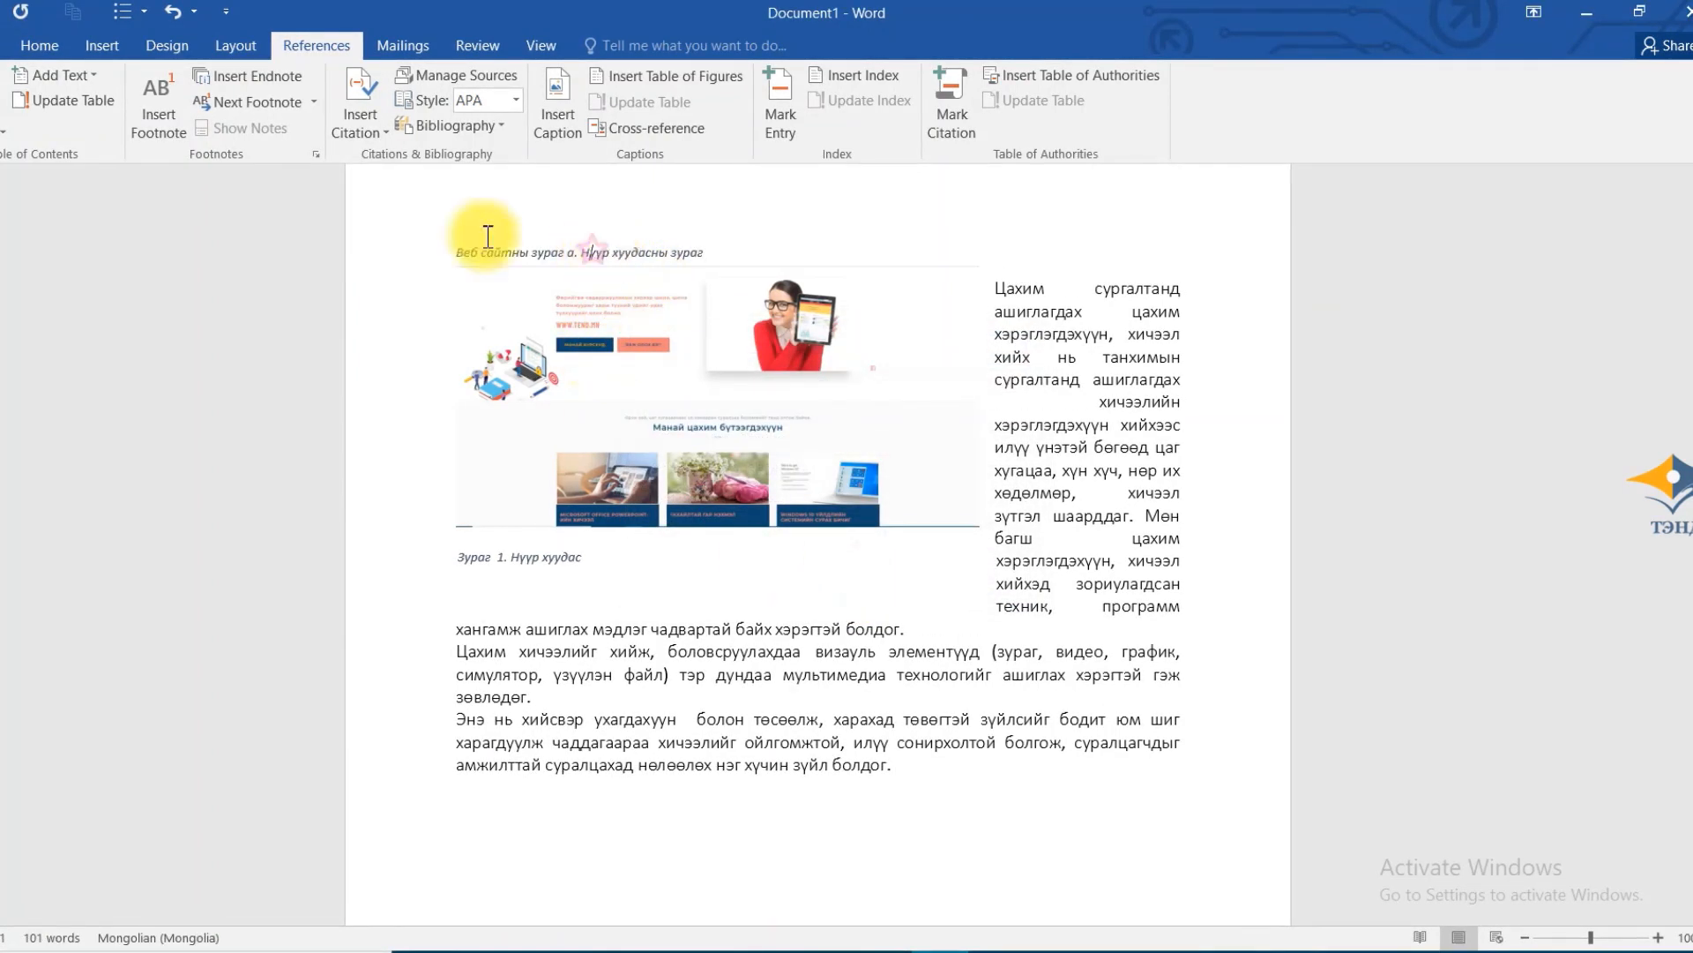
click(561, 254)
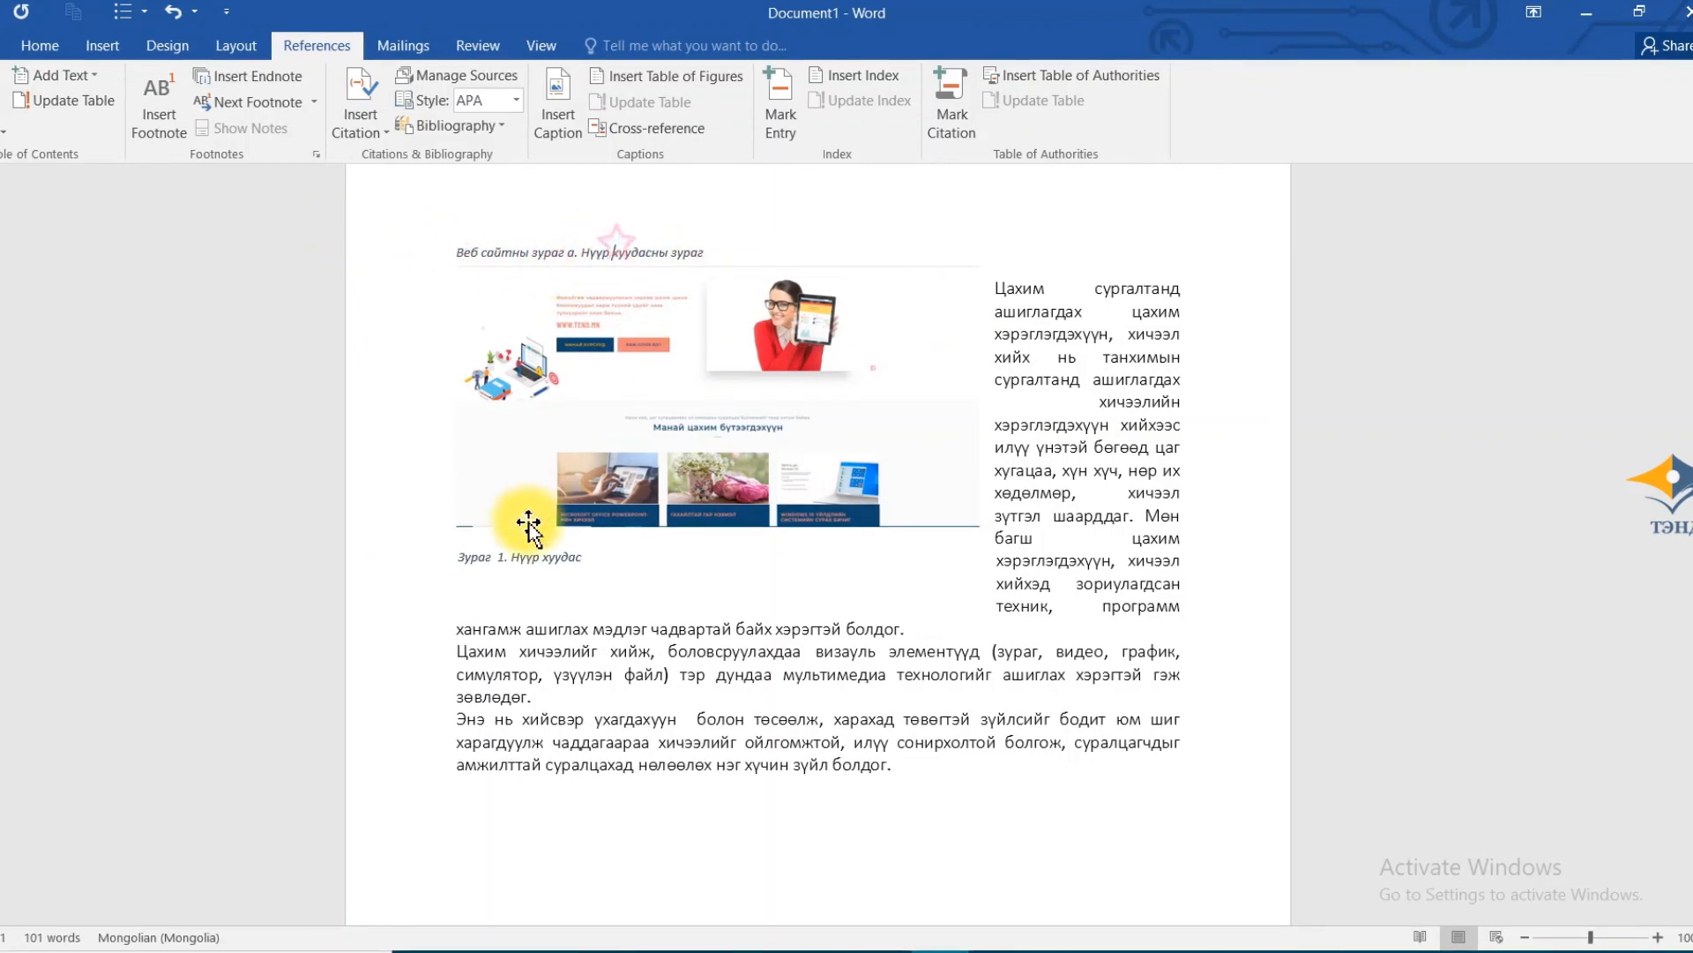
click(624, 556)
click(888, 698)
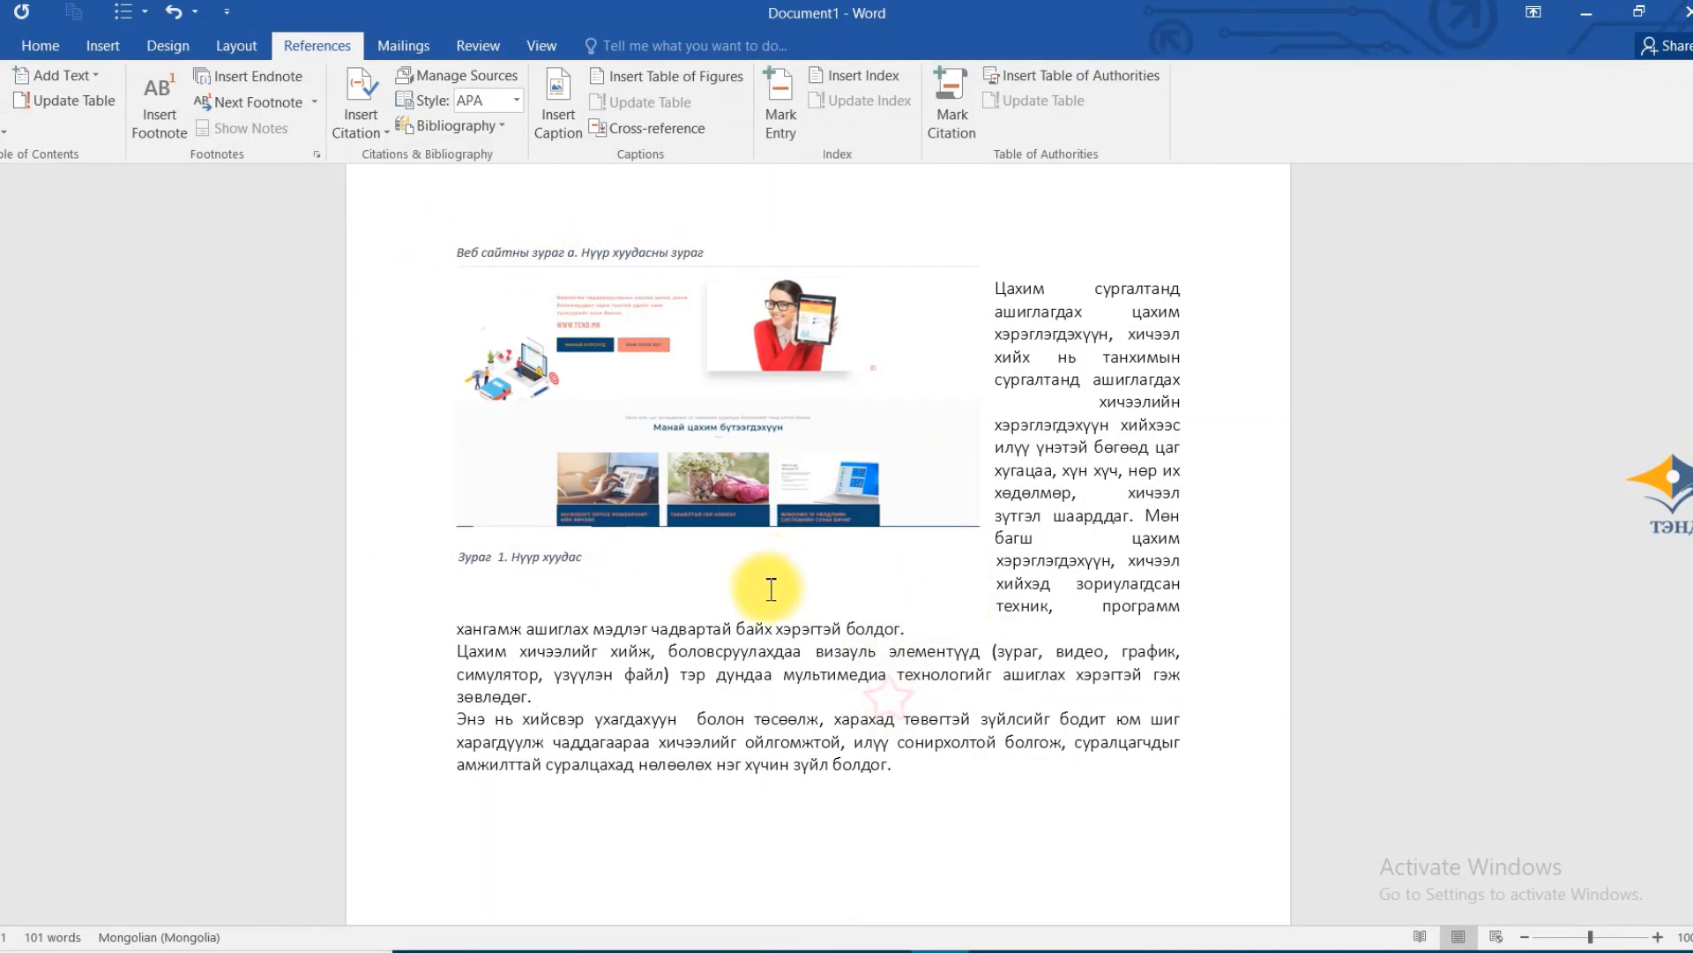
click(882, 352)
click(1108, 402)
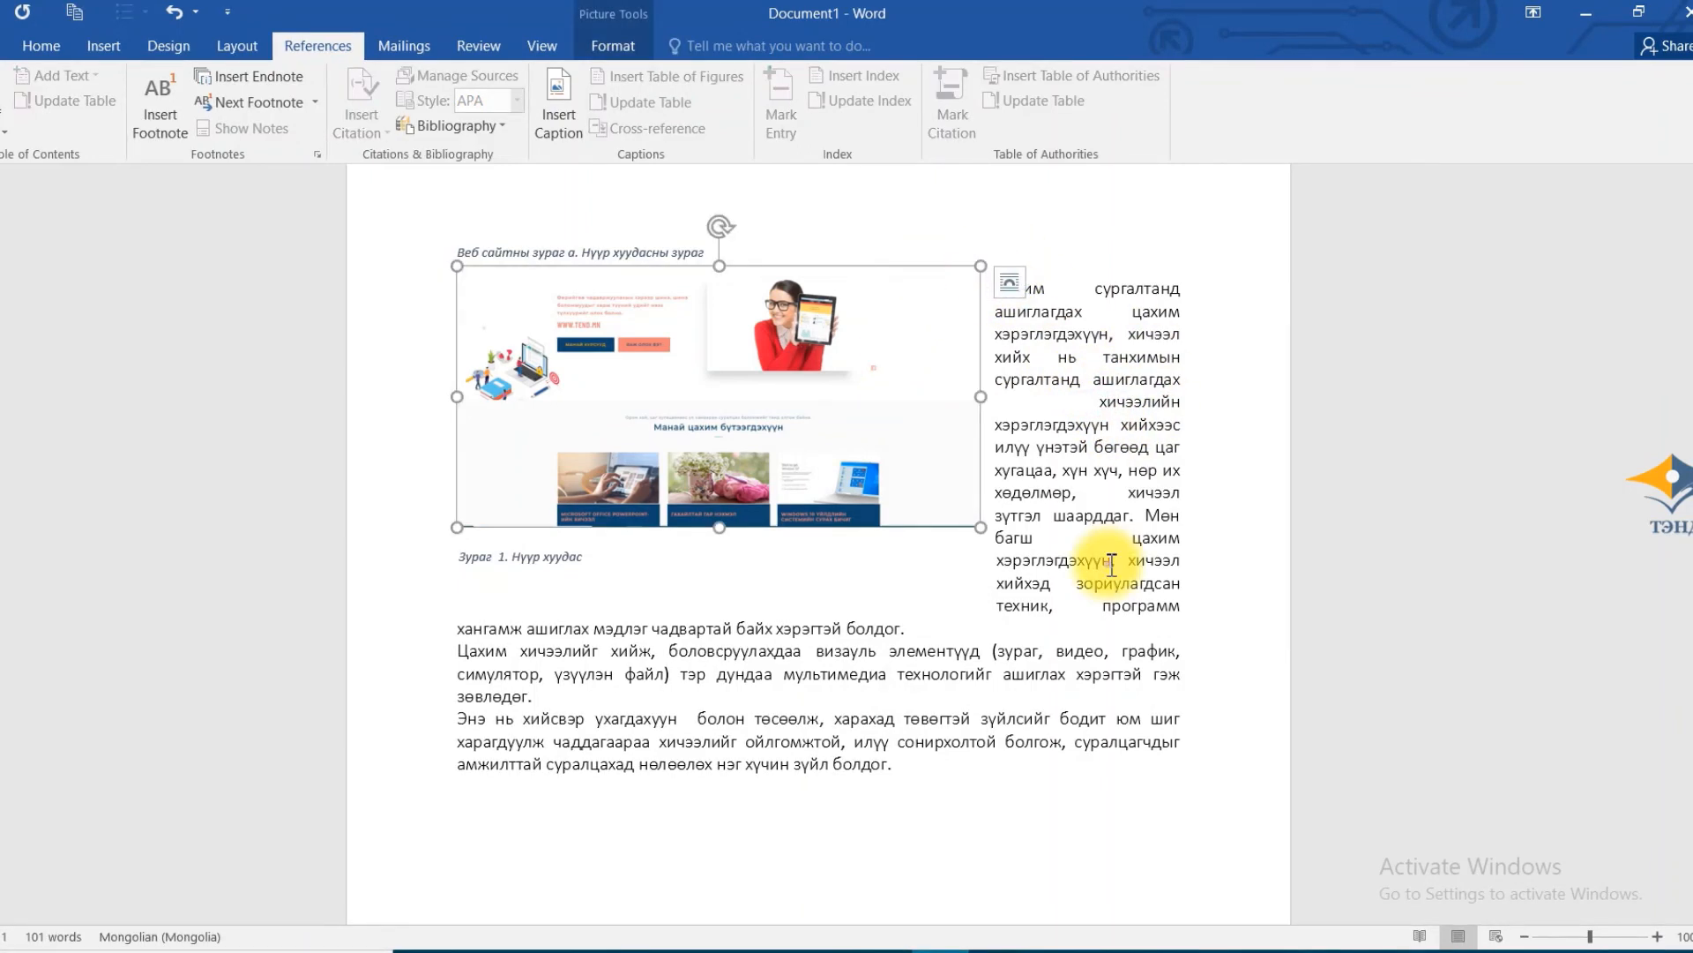
click(930, 767)
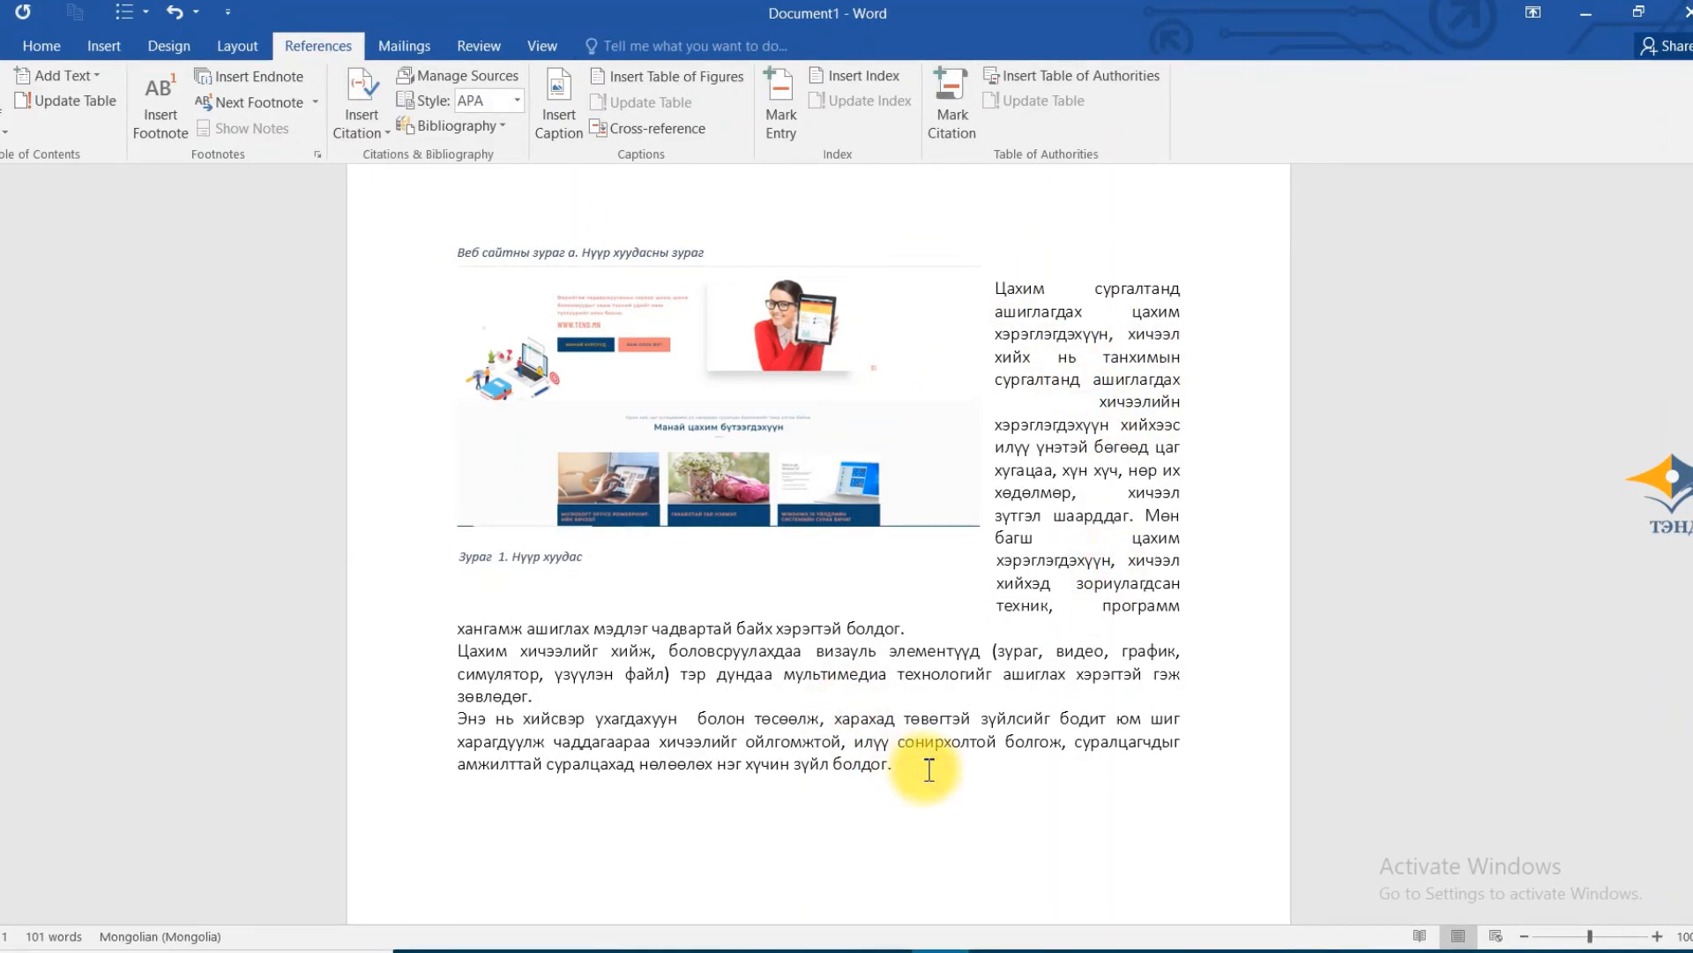